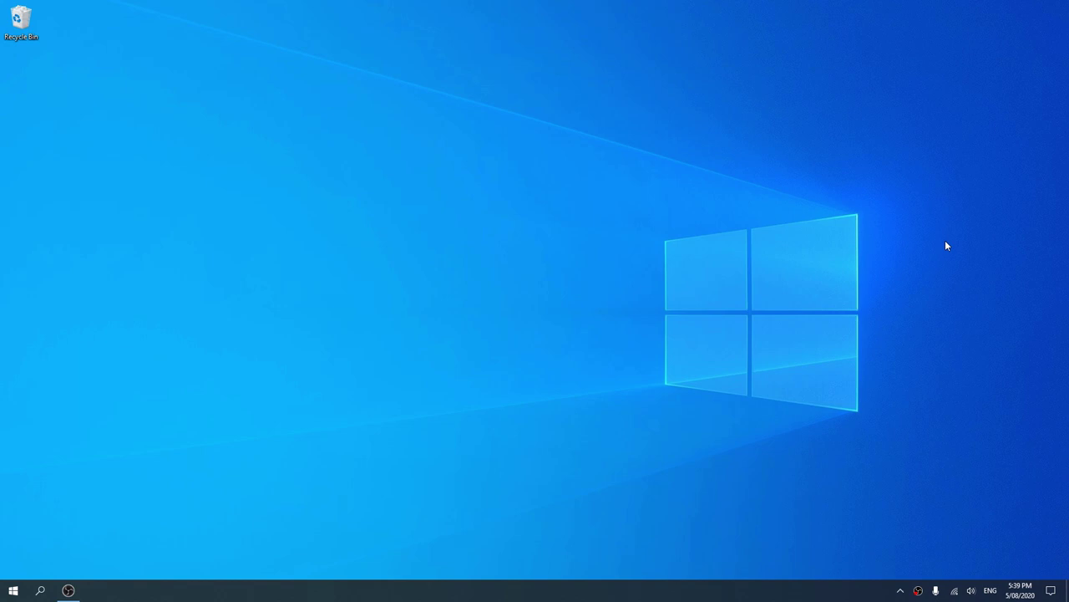
Launch Chrome from the Start menu and open the MEGA page for MacOS Big Sur by Kevin.zip
left_click(137, 519)
left_click(5, 590)
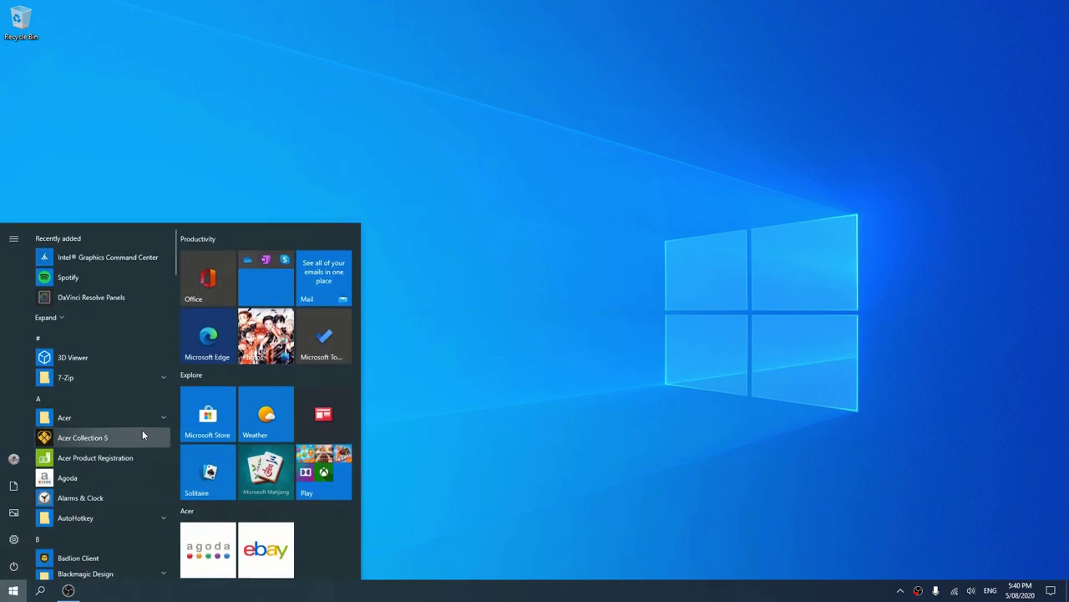
left_click(142, 435)
type("2")
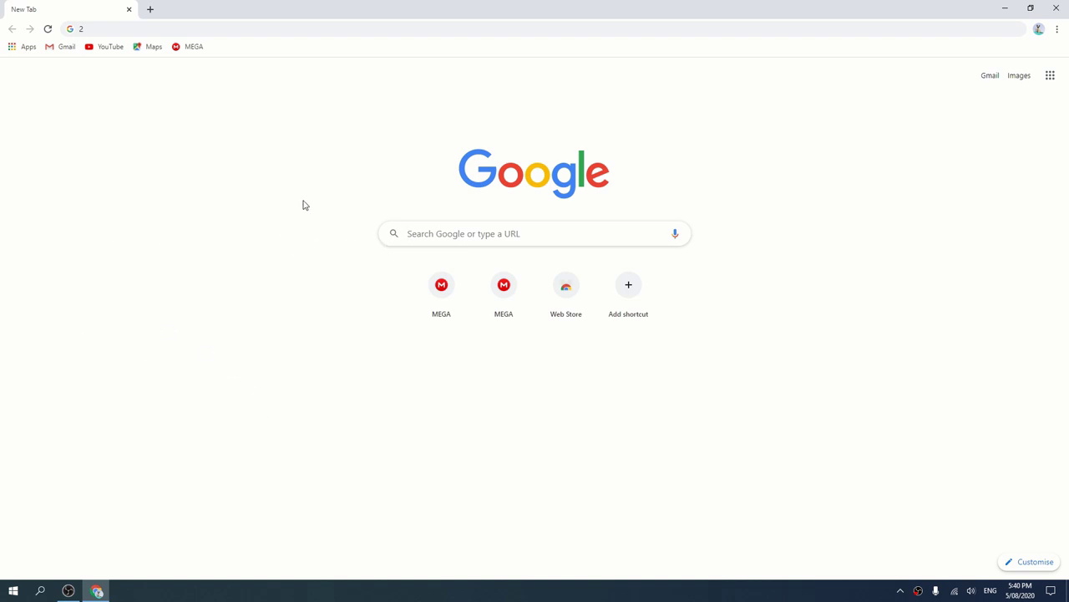
left_click(190, 46)
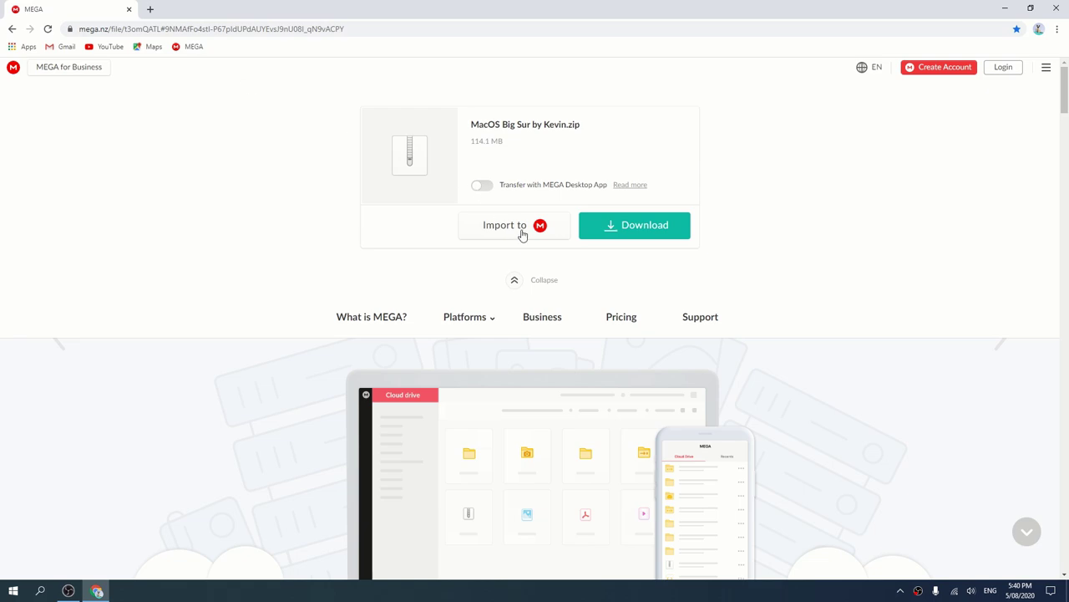
Download MacOS Big Sur by Kevin.zip (114.1 MB) from MEGA, dismissing the free-account sign-up panel
left_click(623, 234)
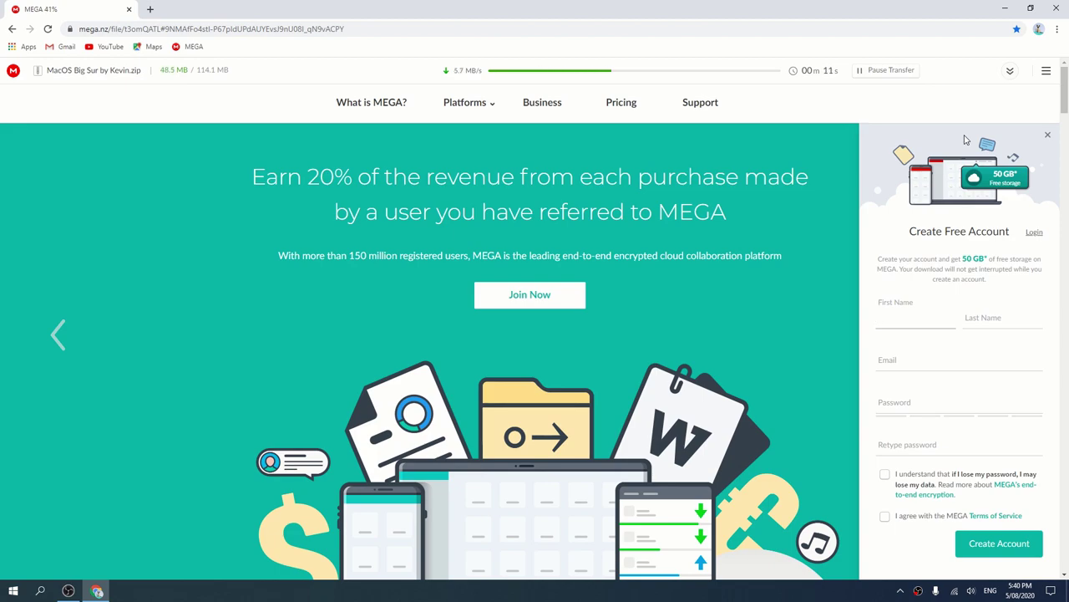
left_click(1049, 136)
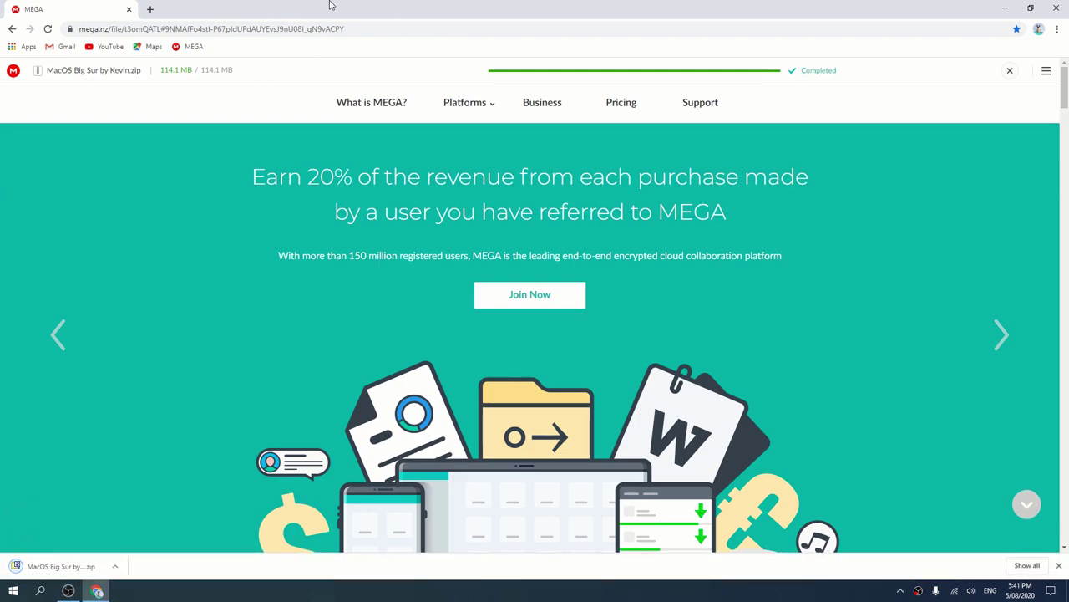
double_click(302, 8)
Copy the zip to the desktop, close Chrome, and extract the MacOS Big Sur by Kevin folder beside it with 7-Zip
left_click_drag(334, 362, 169, 275)
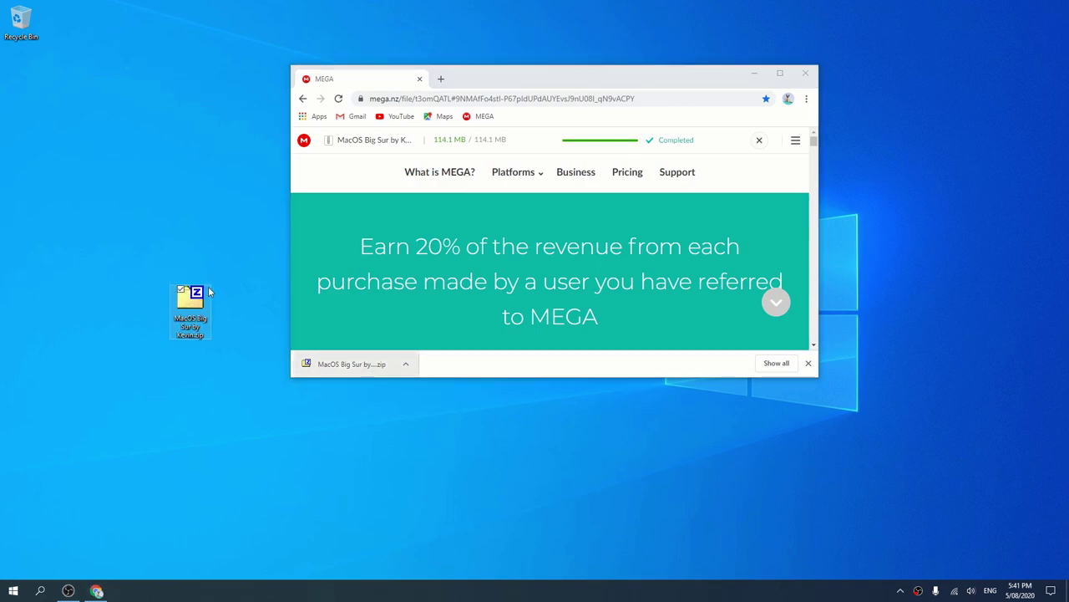
key("alt+F4")
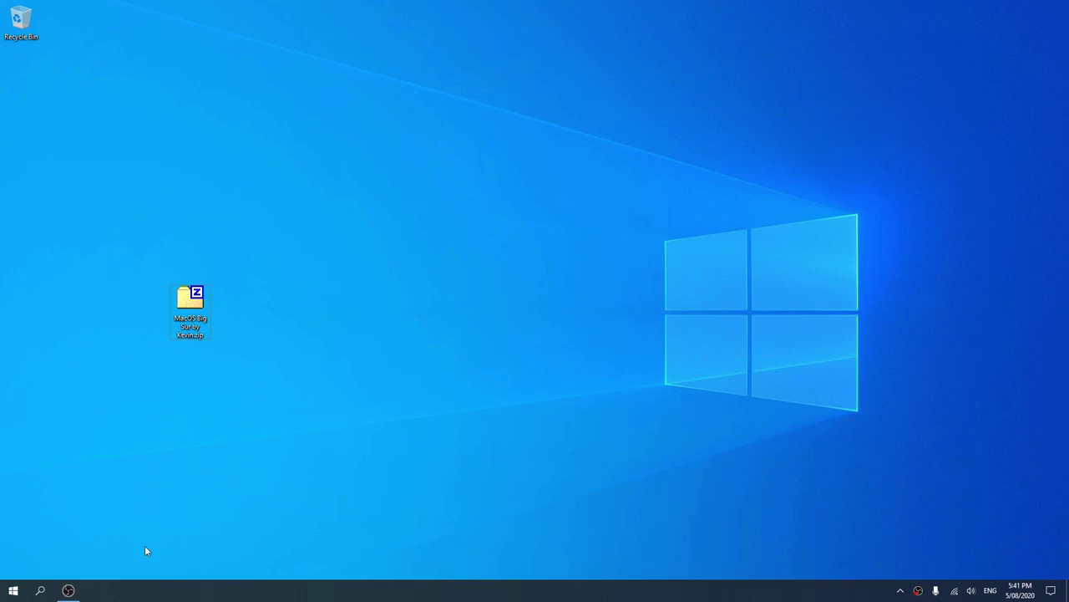
double_click(192, 330)
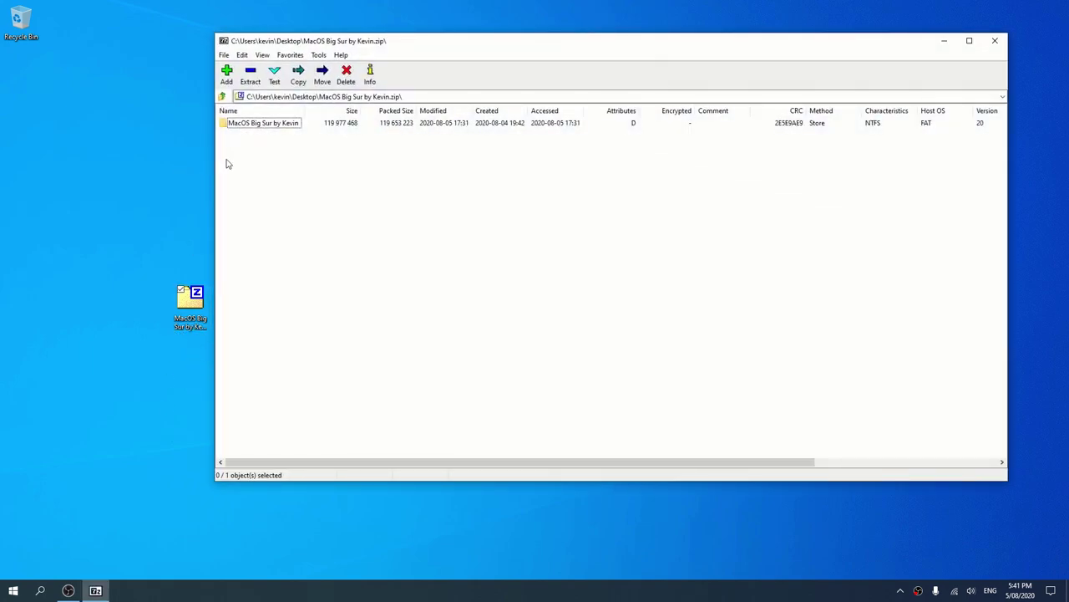
left_click_drag(241, 127, 125, 158)
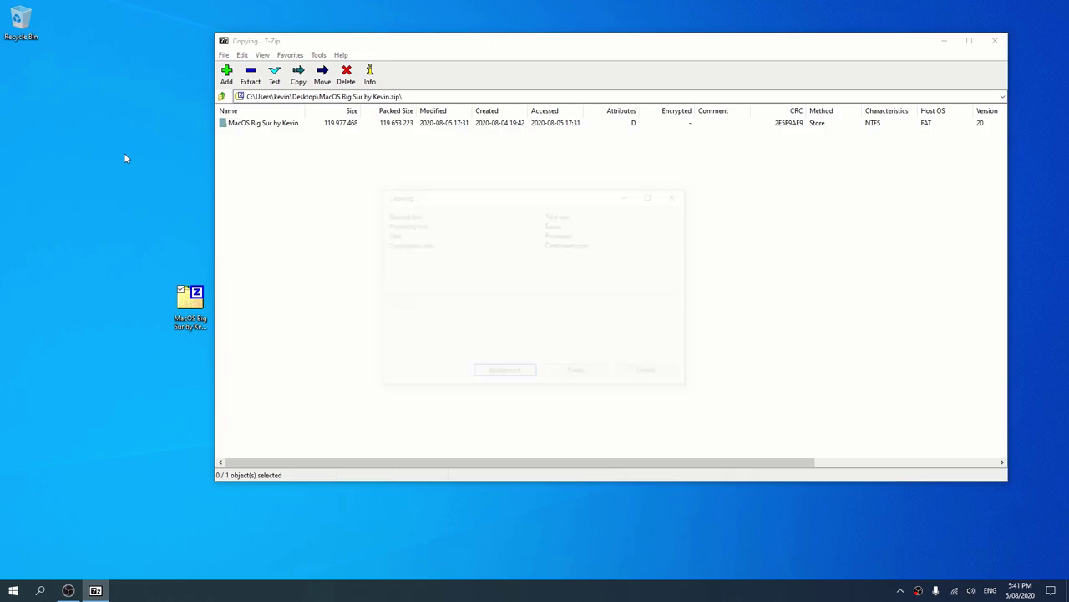
left_click(994, 40)
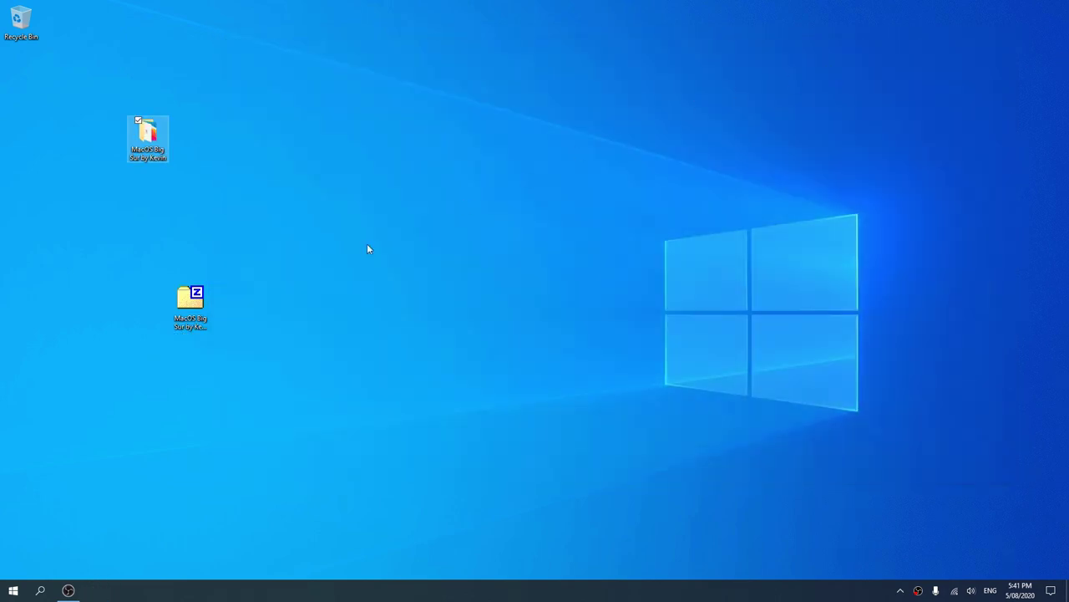
left_click_drag(196, 305, 159, 83)
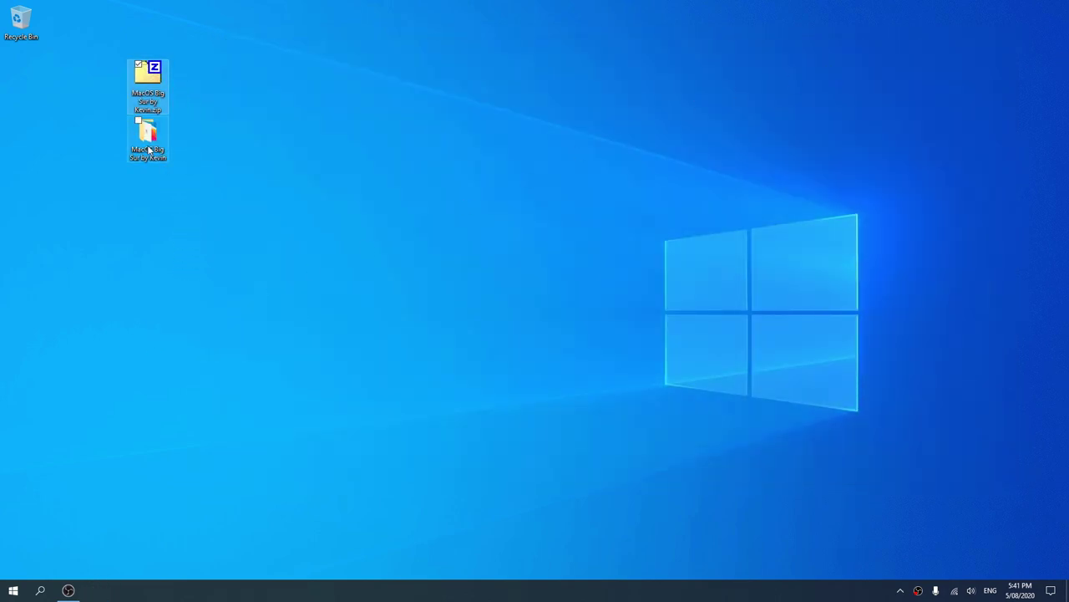
Open the MacOS Big Sur by Kevin folder and run 01 SecureUxTheme_setup.exe
double_click(148, 142)
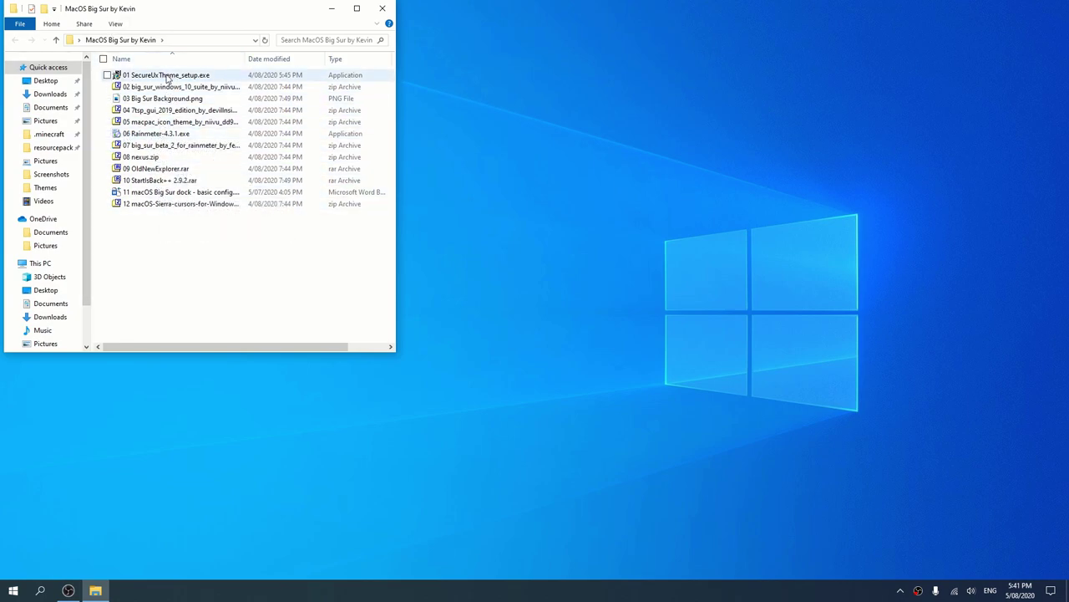
double_click(168, 76)
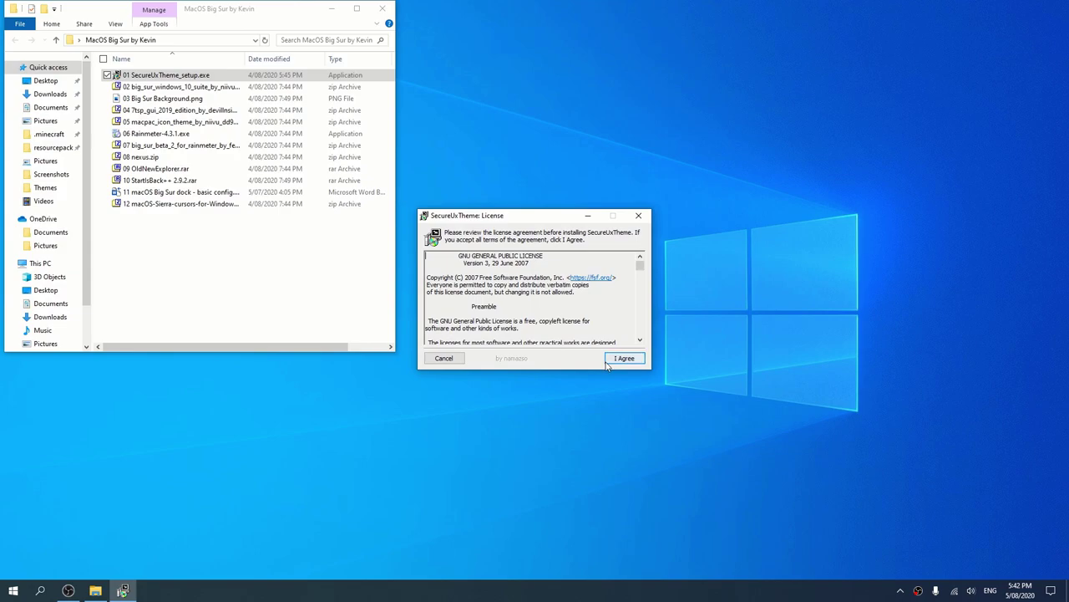
Accept the licence, install SecureUxTheme, and close the installer after it reports success
left_click(609, 364)
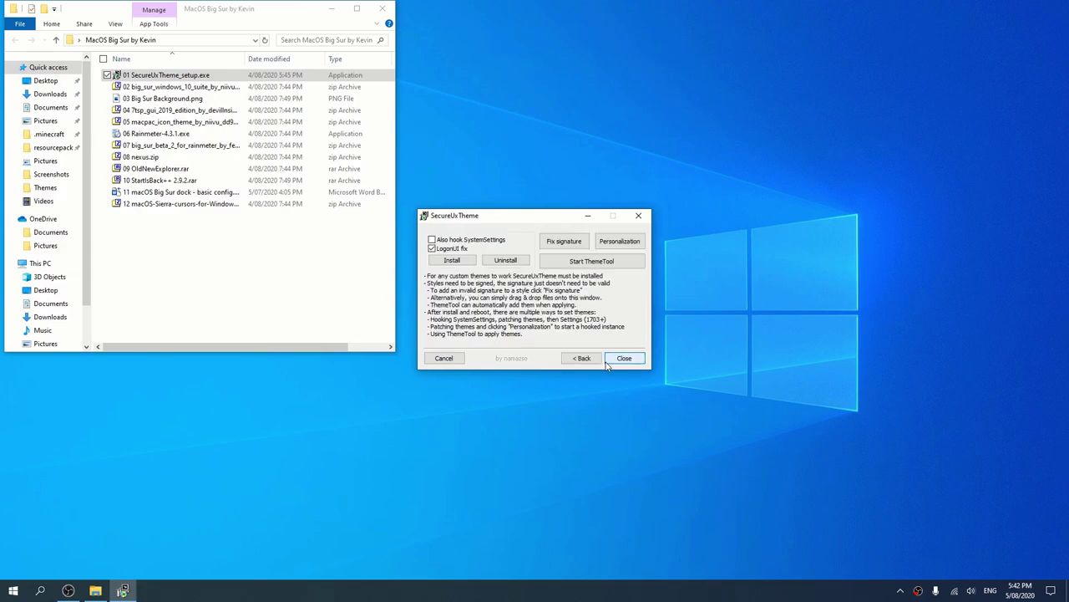
left_click(460, 264)
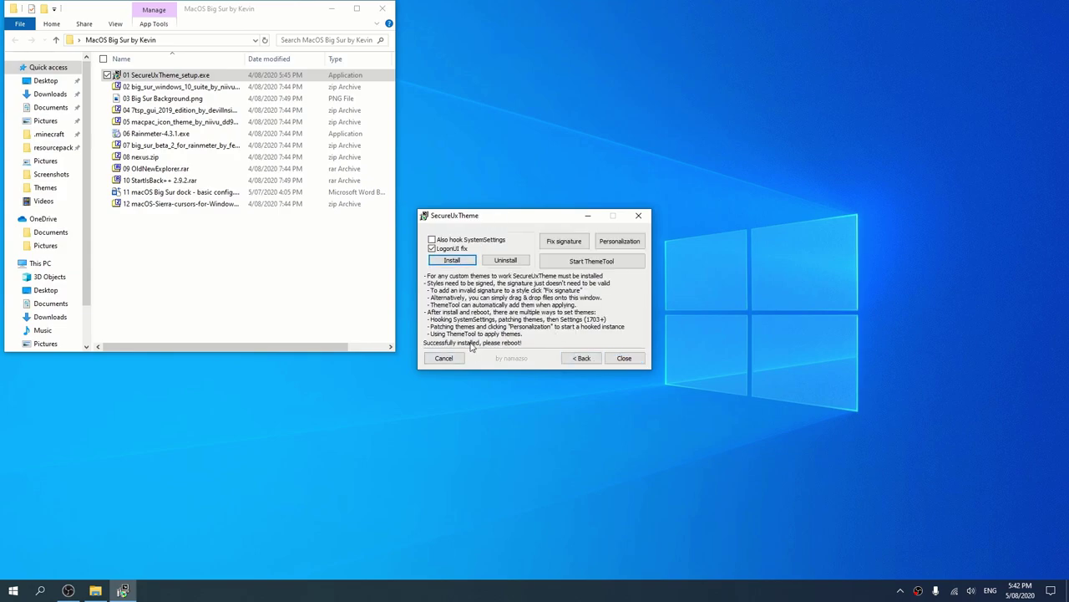
left_click(624, 358)
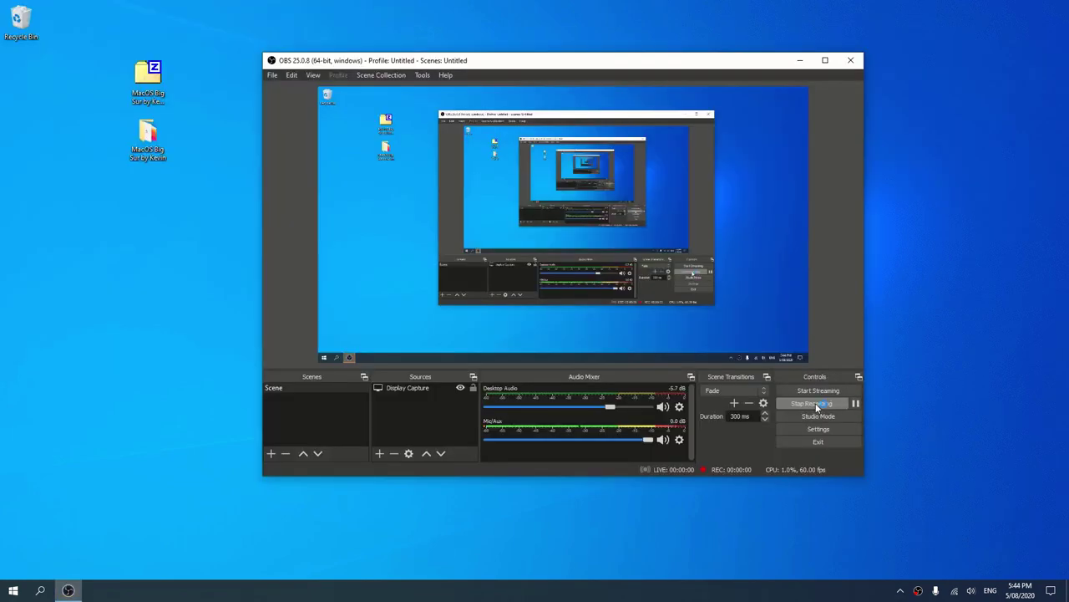
Minimize OBS Studio and reopen the MacOS Big Sur by Kevin folder from the desktop
left_click(799, 57)
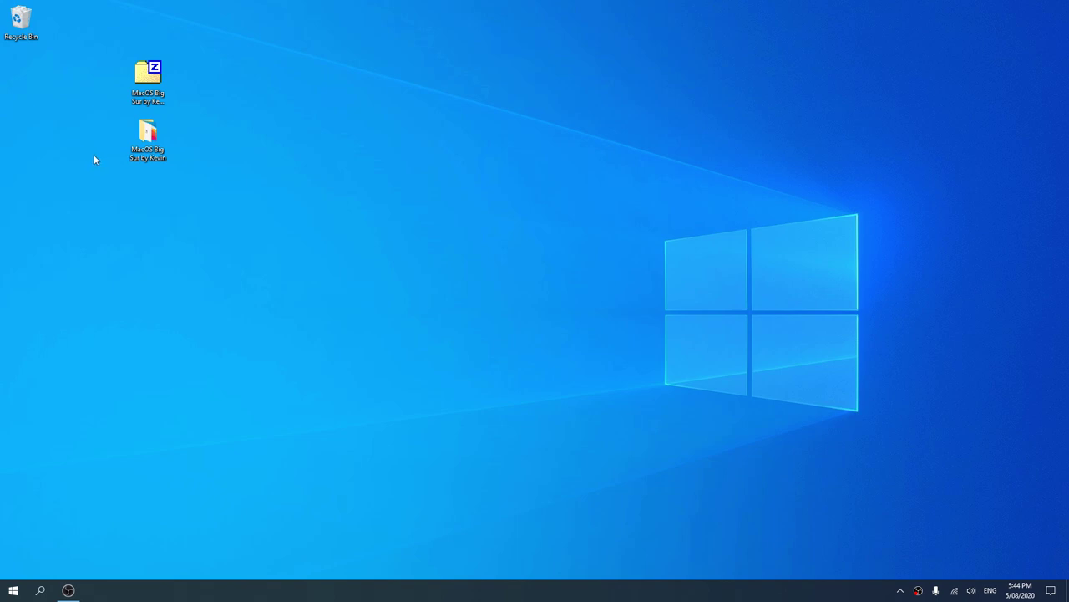
double_click(146, 159)
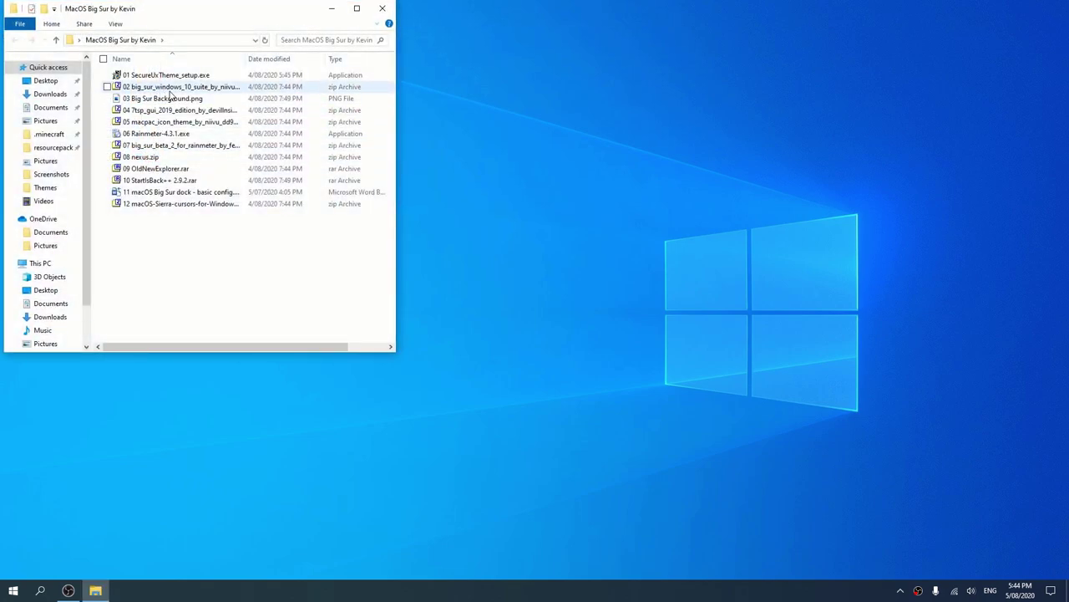
Extract the Big Sur Windows 10 Suite folder from the 02 big_sur zip into the MacOS Big Sur by Kevin folder
double_click(170, 92)
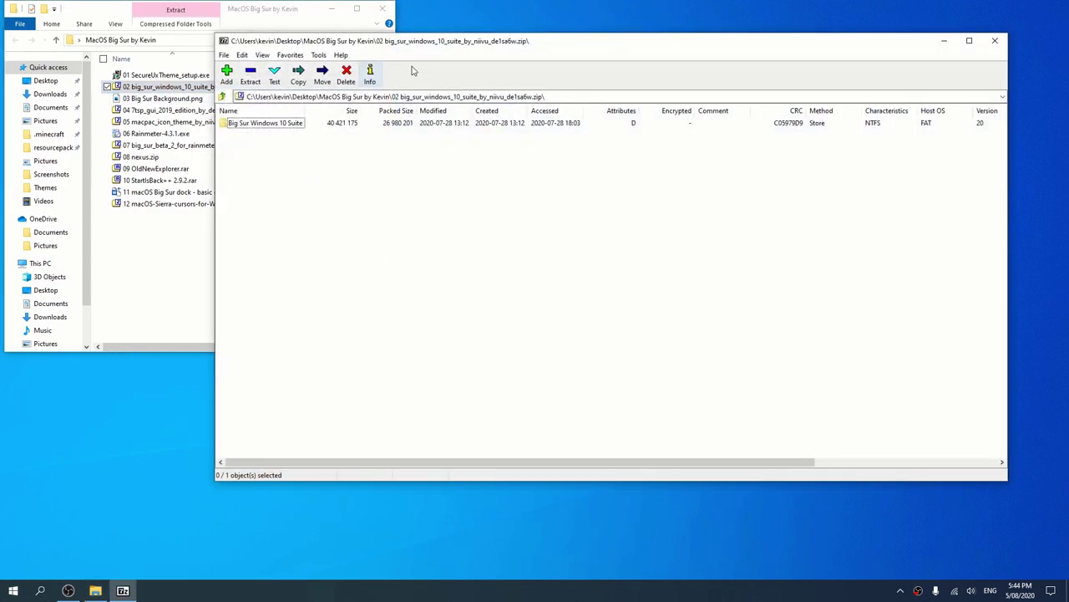
left_click_drag(413, 44, 790, 126)
left_click_drag(655, 207, 215, 234)
left_click_drag(850, 125, 196, 239)
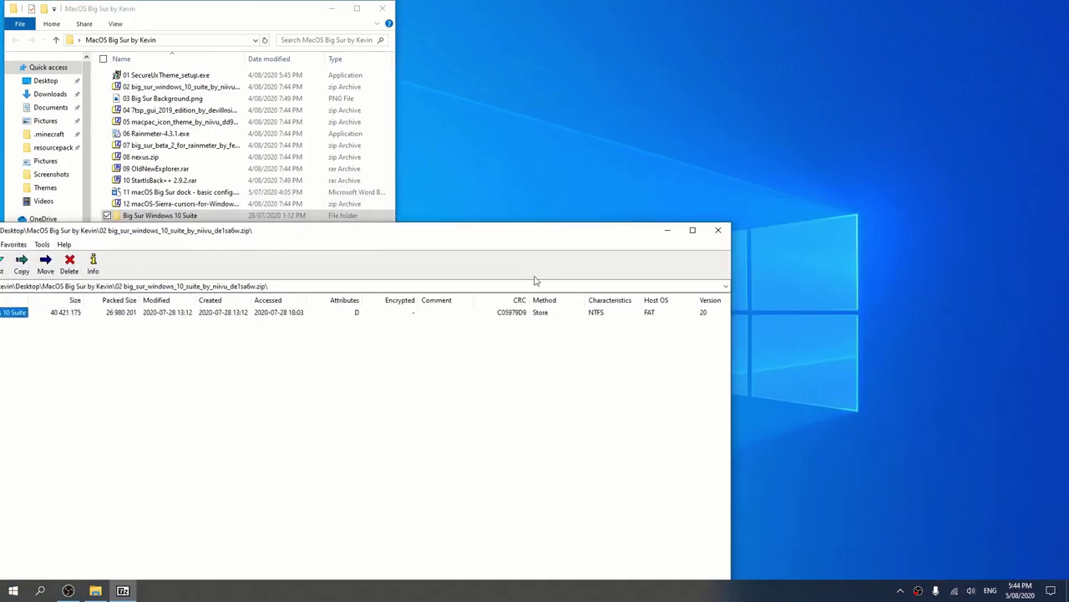
left_click(718, 230)
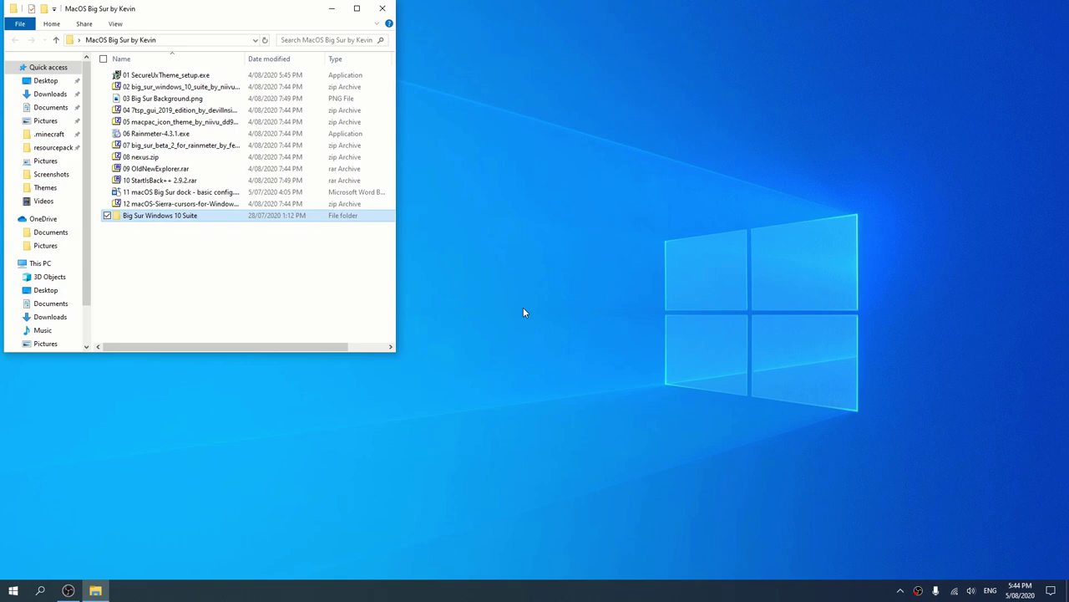
Open the Big Sur Windows 10 Suite folder and place a second This PC window on the right
double_click(184, 218)
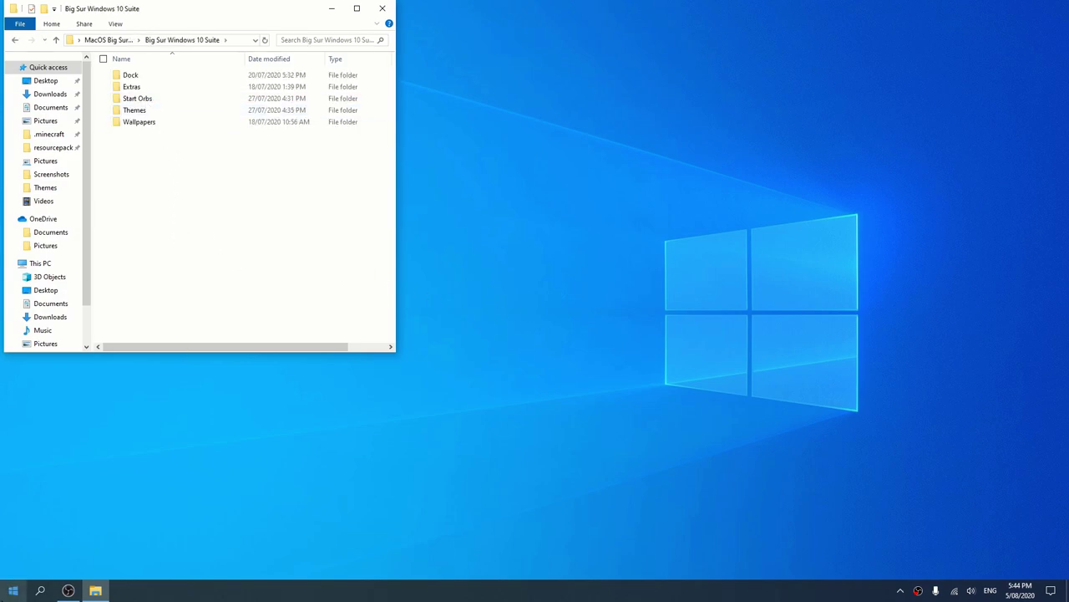
right_click(35, 274)
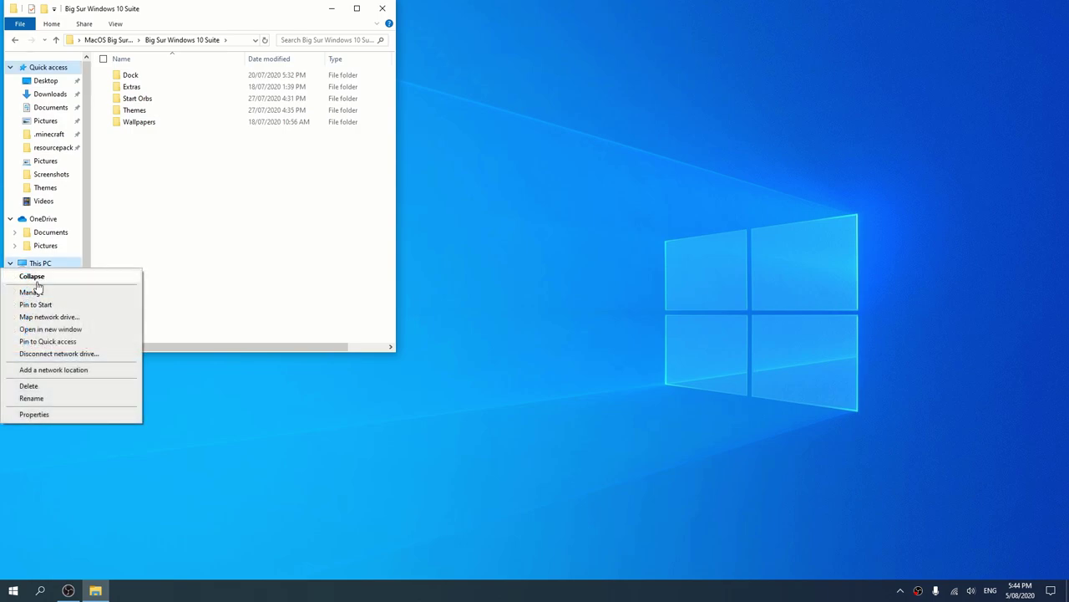
left_click(36, 331)
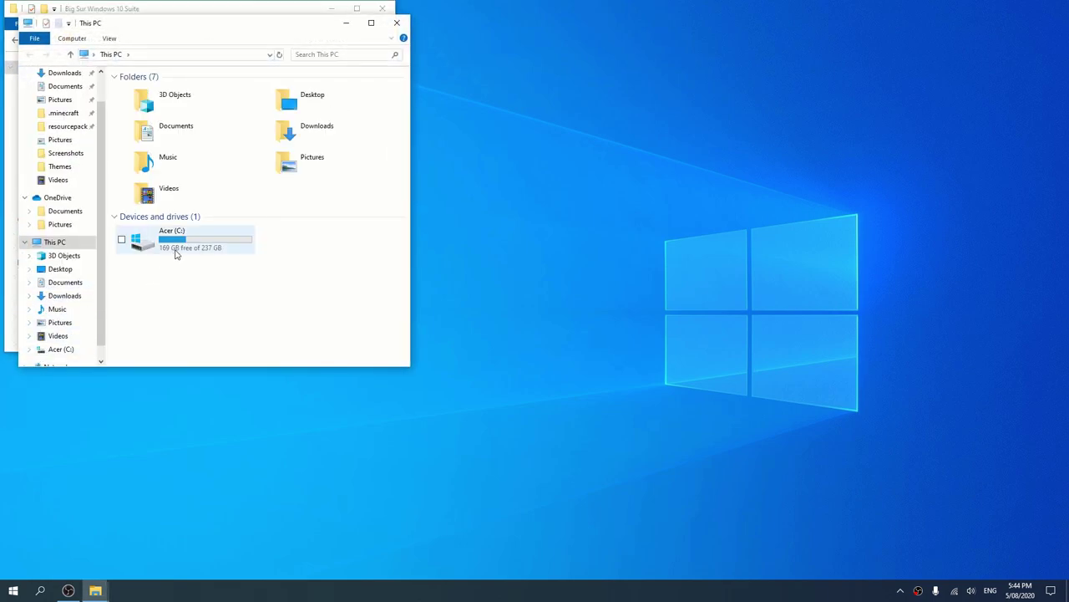
left_click_drag(182, 30, 824, 36)
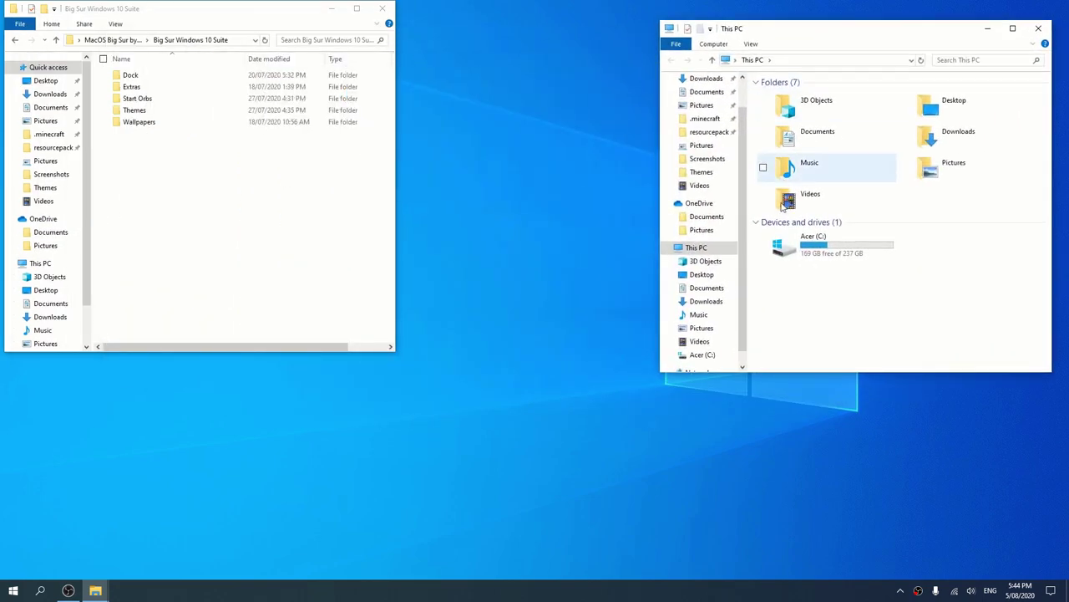
Browse the right window to C:\Windows\Resources\Themes and open the suite's Themes folder on the left
double_click(808, 255)
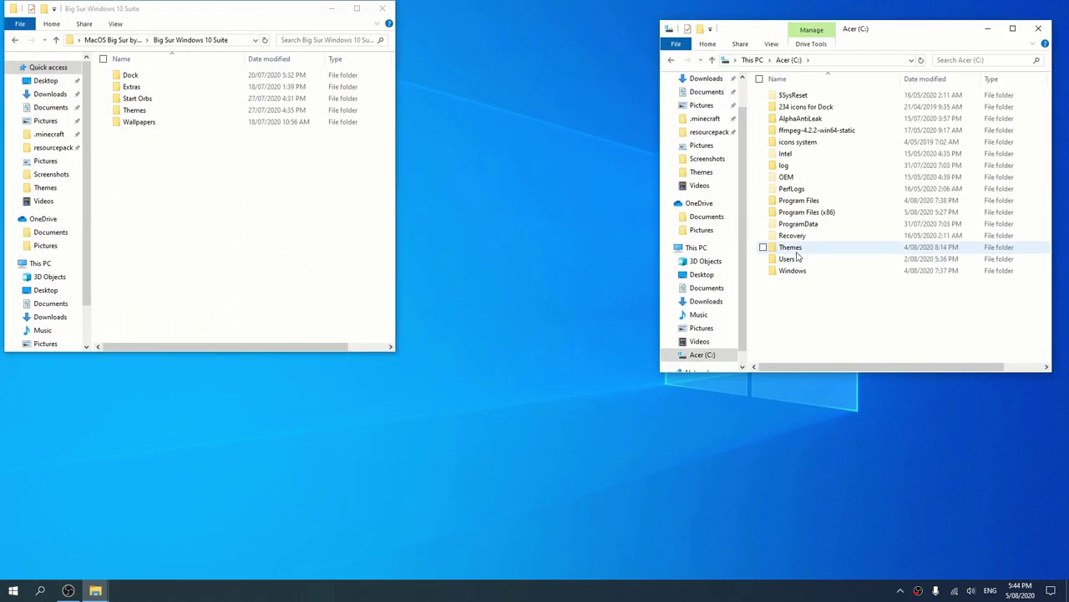
left_click(794, 262)
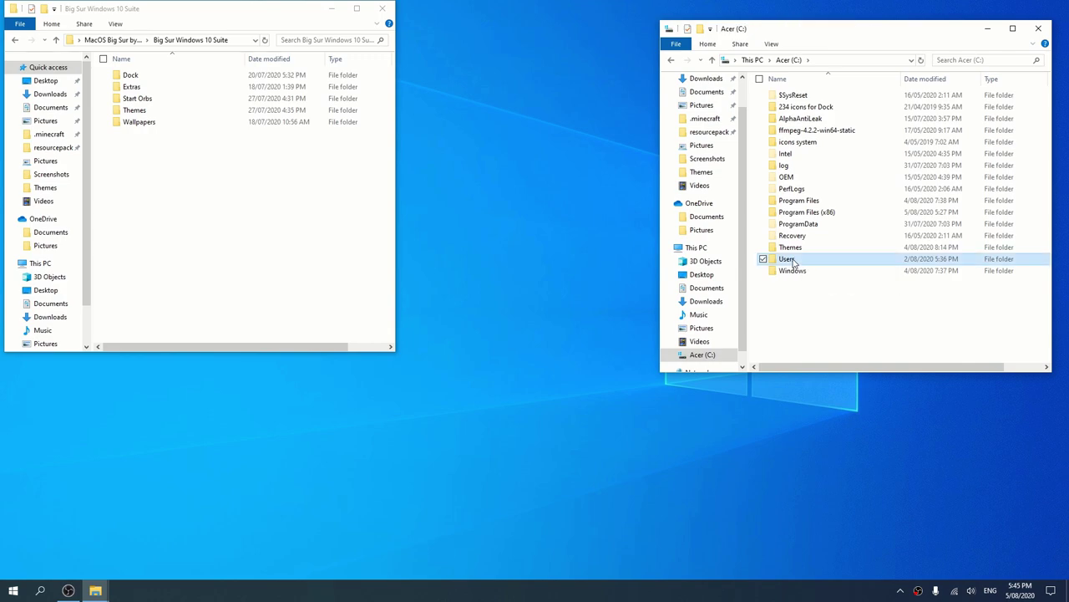
double_click(794, 261)
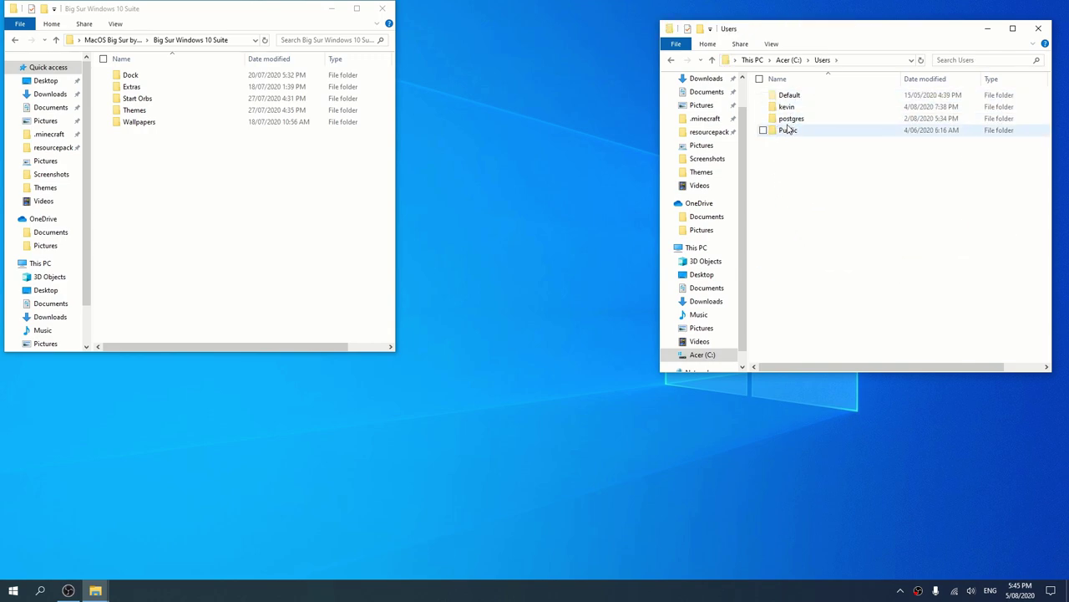
left_click(789, 59)
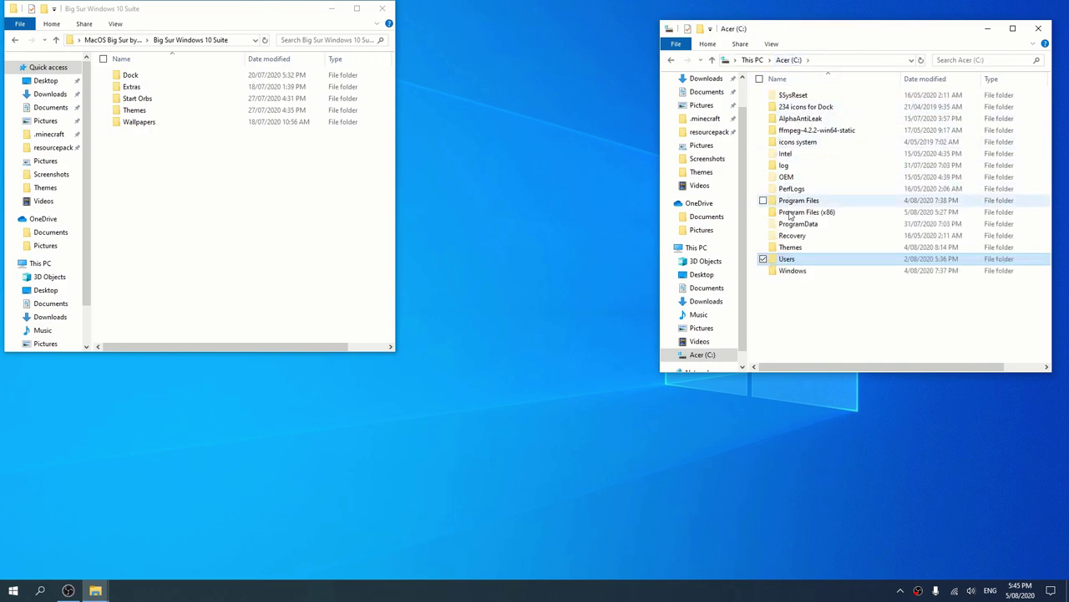
double_click(790, 269)
left_click(793, 224)
key("r")
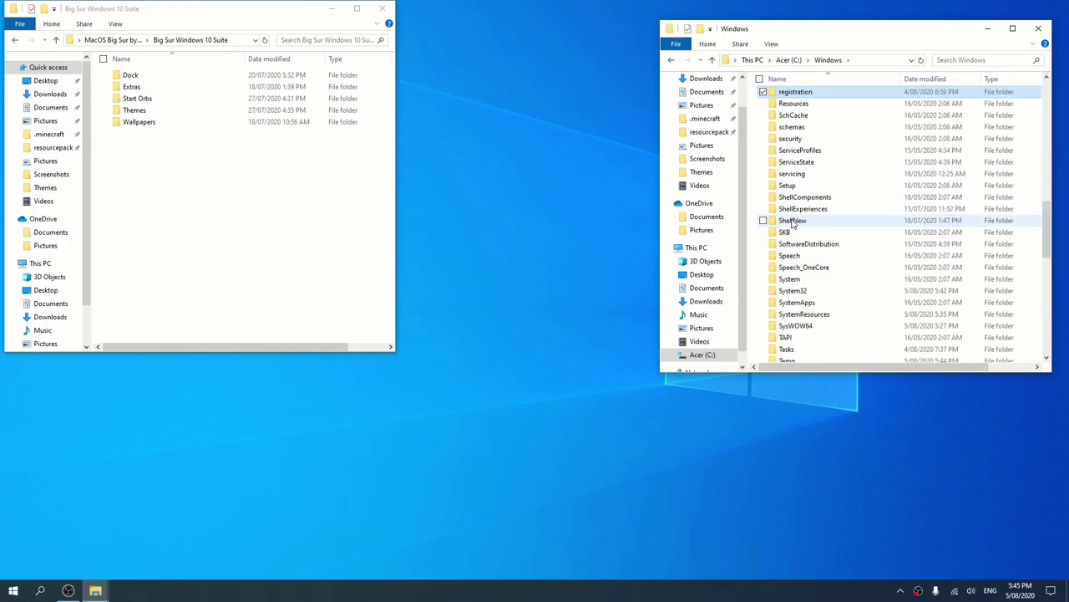
double_click(794, 103)
double_click(796, 106)
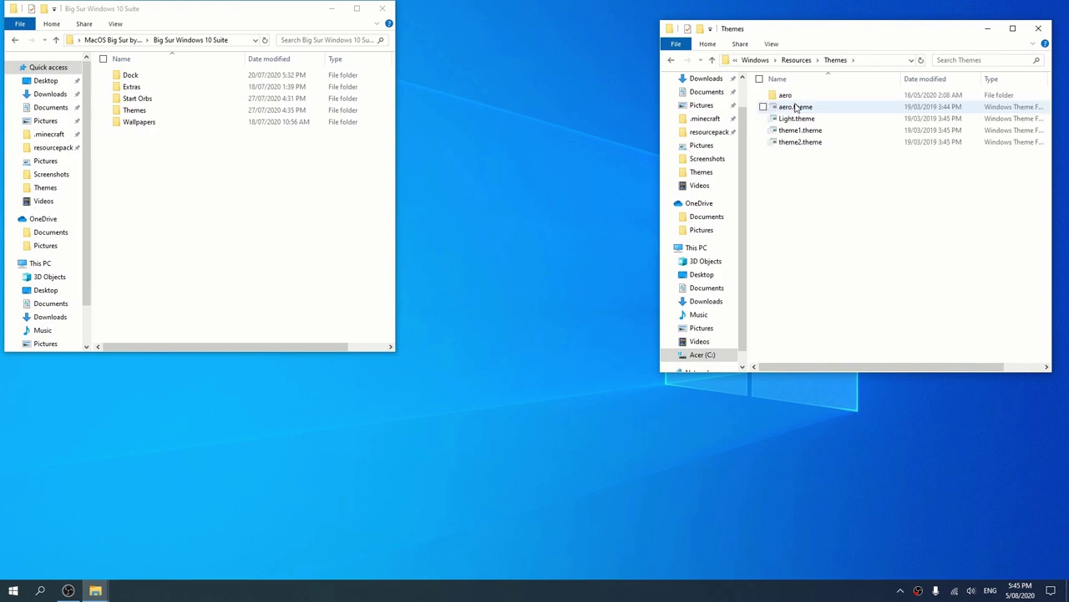
double_click(135, 109)
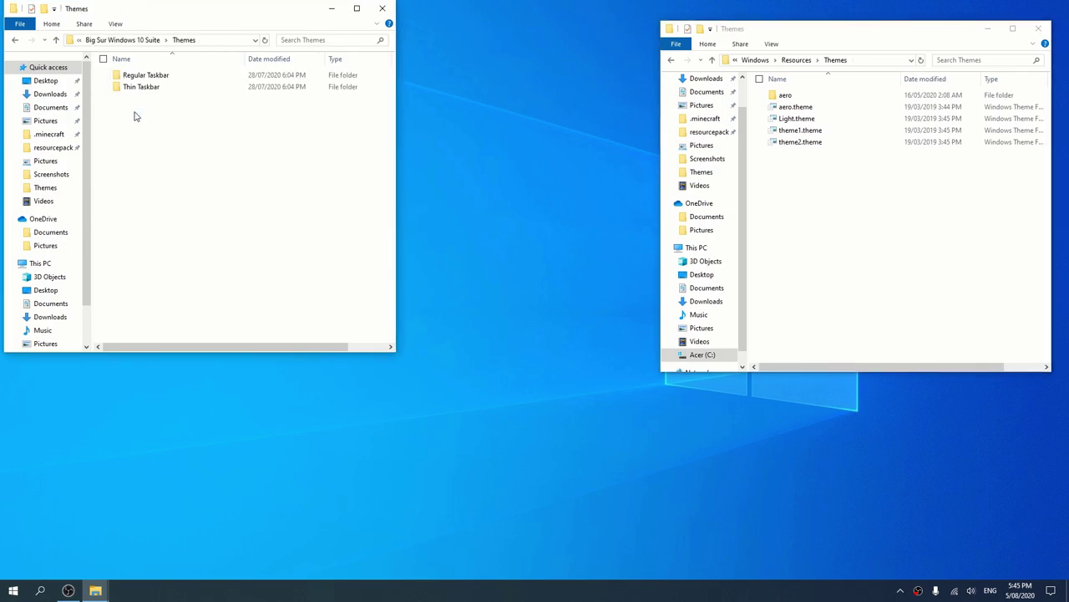
Move all Thin Taskbar theme files into C:\Windows\Resources\Themes, granting administrator permission
left_click(147, 91)
double_click(147, 90)
left_click_drag(146, 165, 143, 79)
left_click_drag(144, 76, 779, 211)
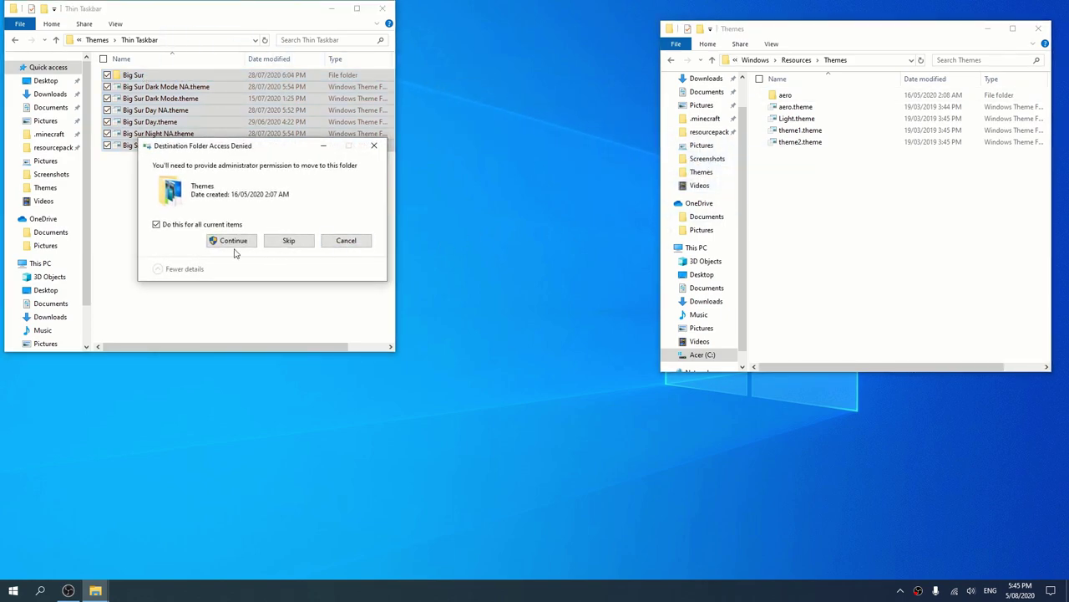
left_click(233, 240)
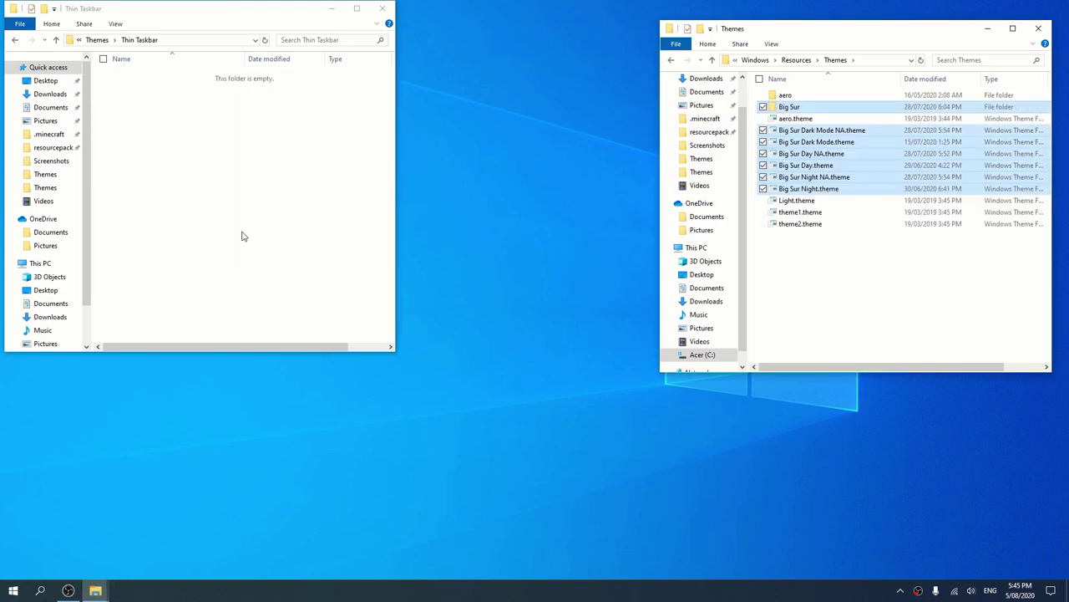
Go back up through the breadcrumb path to the main MacOS Big Sur by Kevin folder
left_click(102, 41)
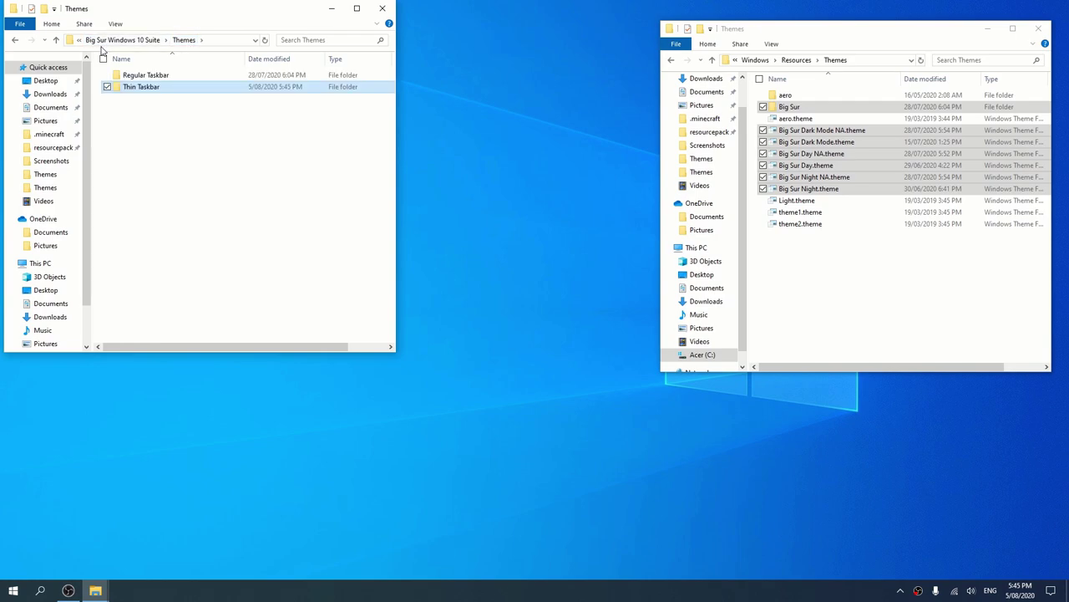
left_click(79, 40)
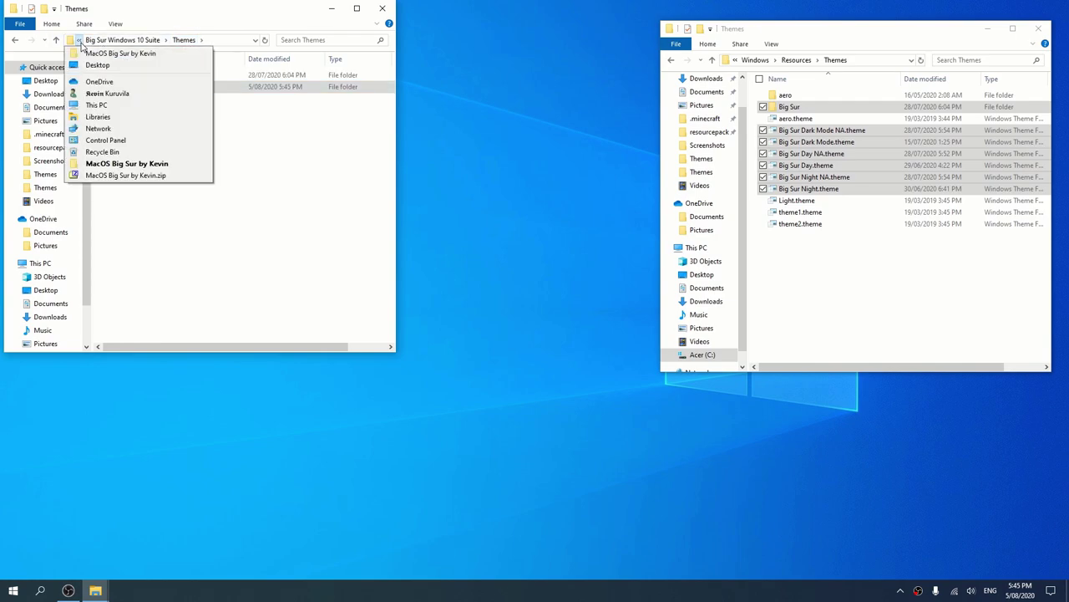
left_click(100, 41)
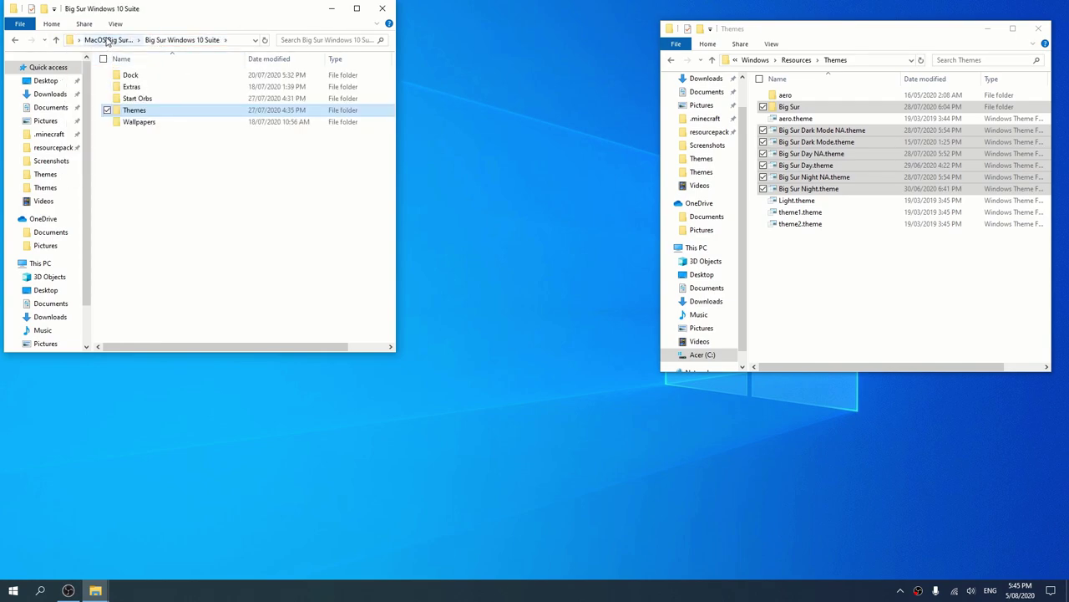
left_click(97, 40)
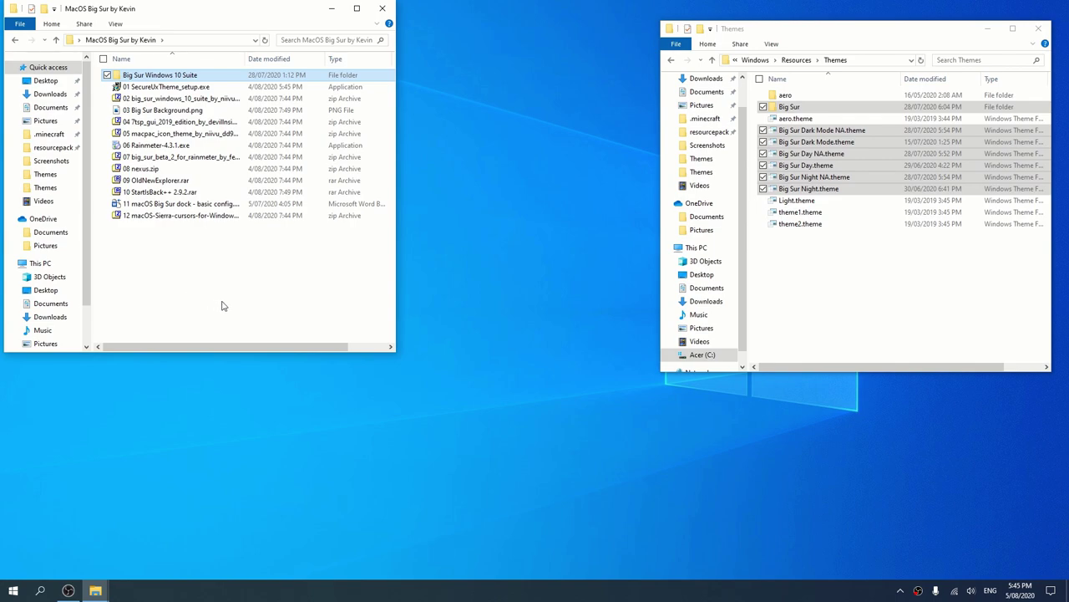
left_click(13, 590)
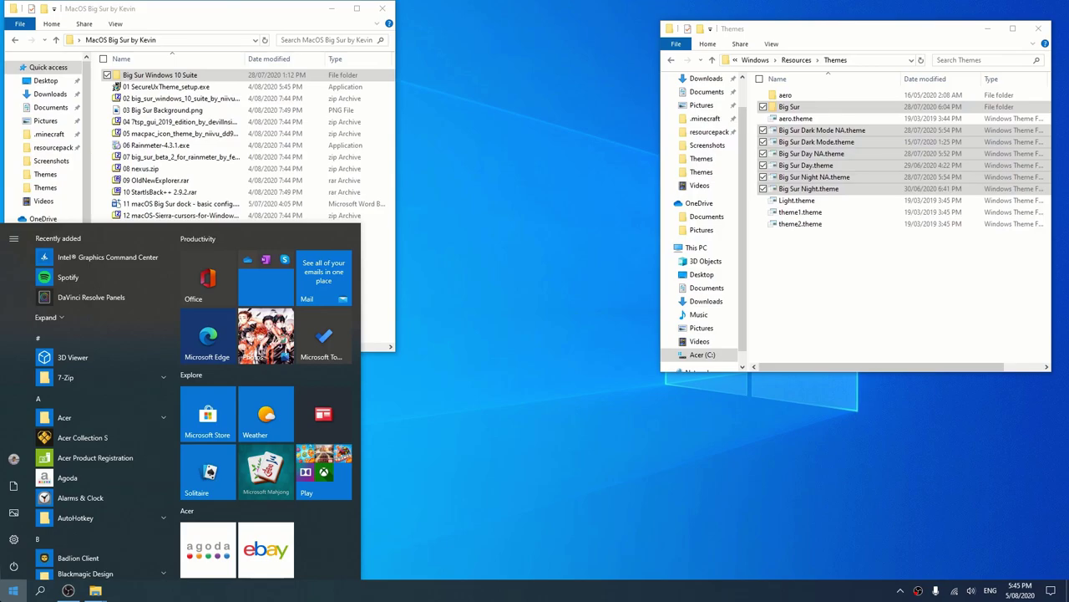
Search 'restore', create a restore point named 'before Big Sur', then dismiss the confirmation and close the dialog
type("restore")
key("Return")
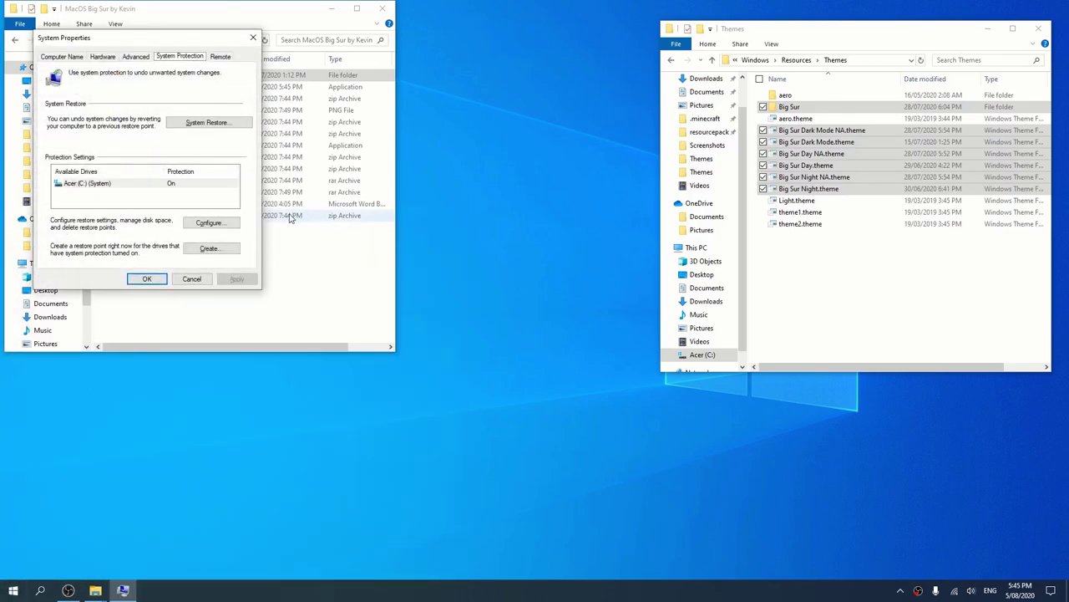
left_click(222, 249)
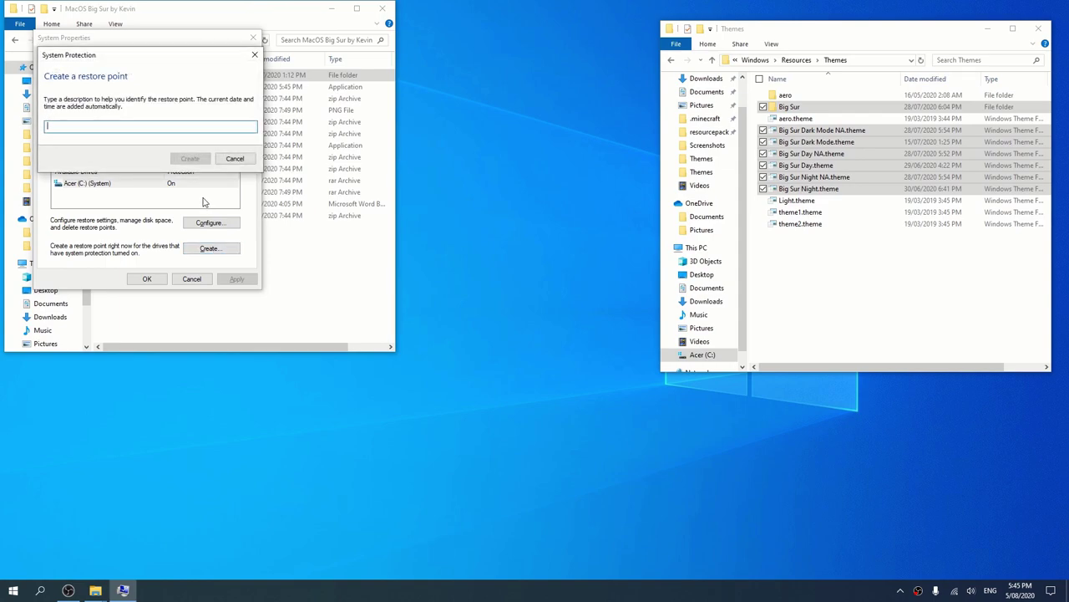
type("before Big Sur")
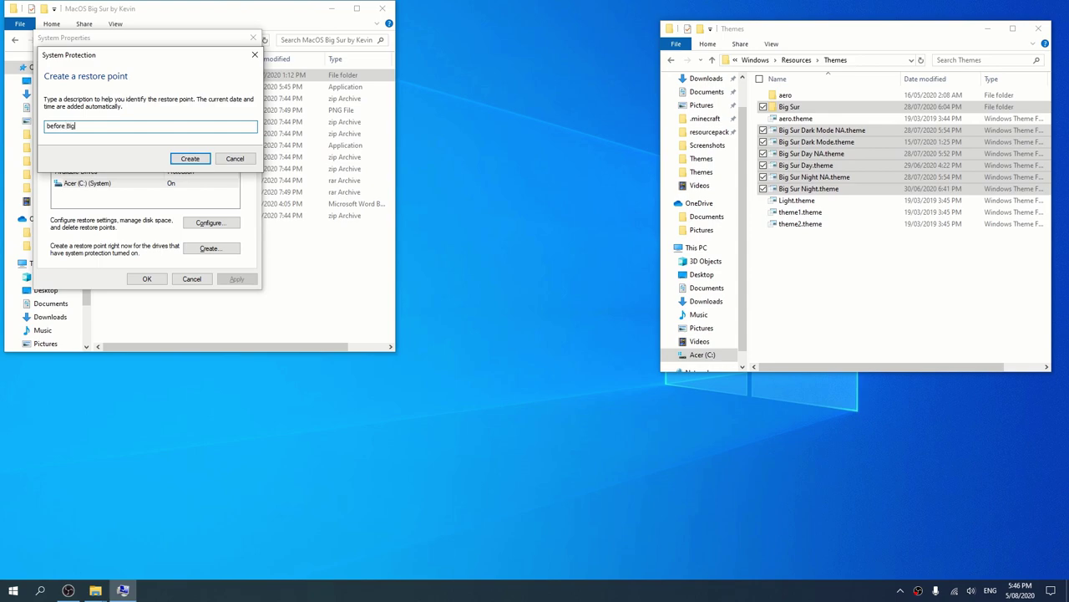
left_click(190, 158)
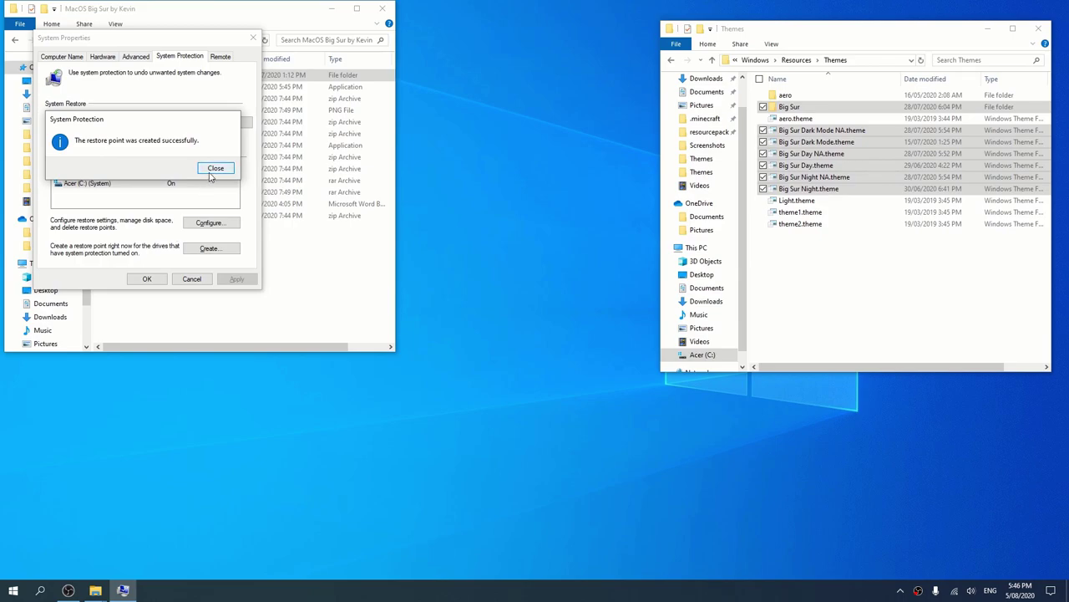
left_click(212, 173)
left_click(148, 279)
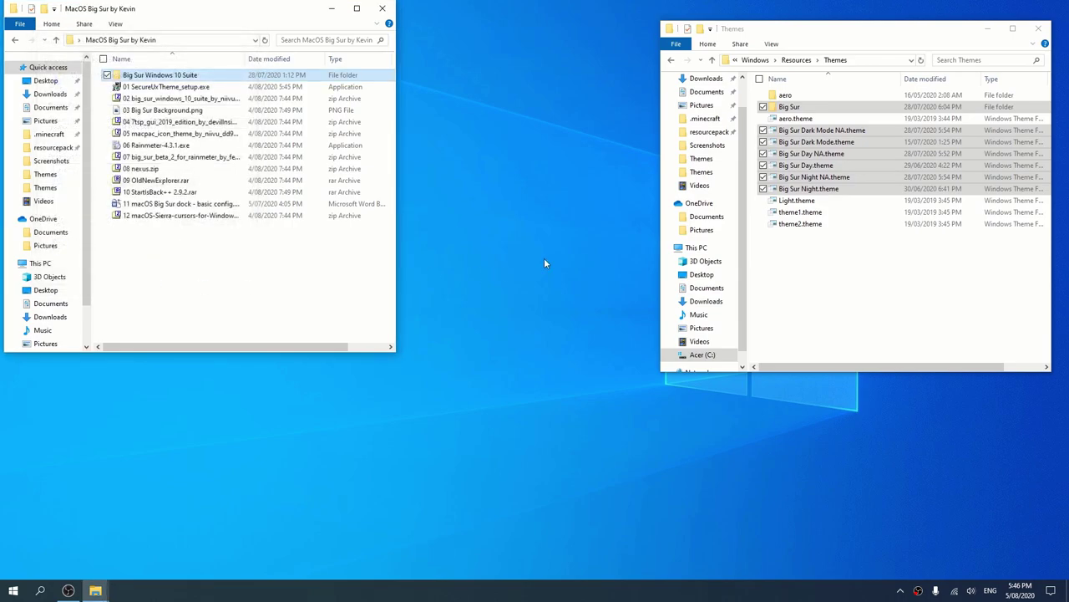
Close the Windows Themes folder, then run 01 SecureUxTheme_setup.exe and accept its licence agreement
left_click(1039, 29)
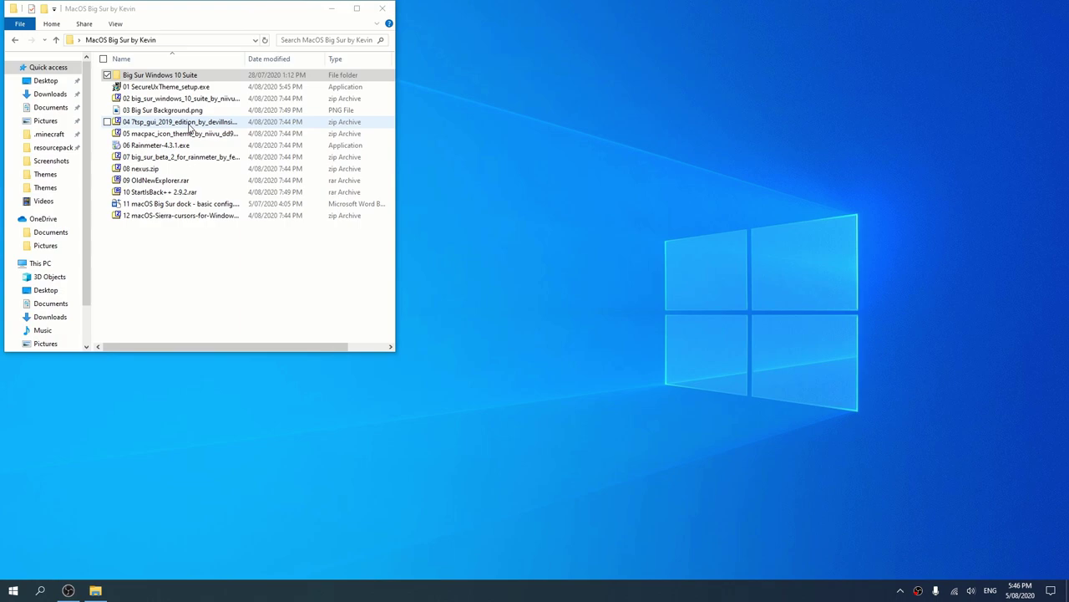
double_click(167, 86)
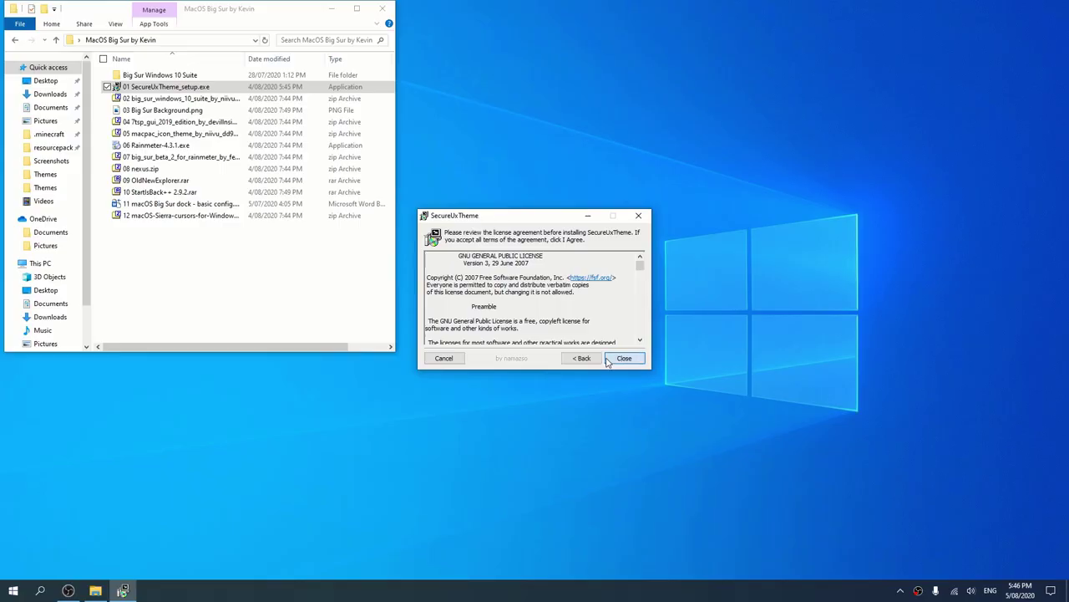
left_click(624, 357)
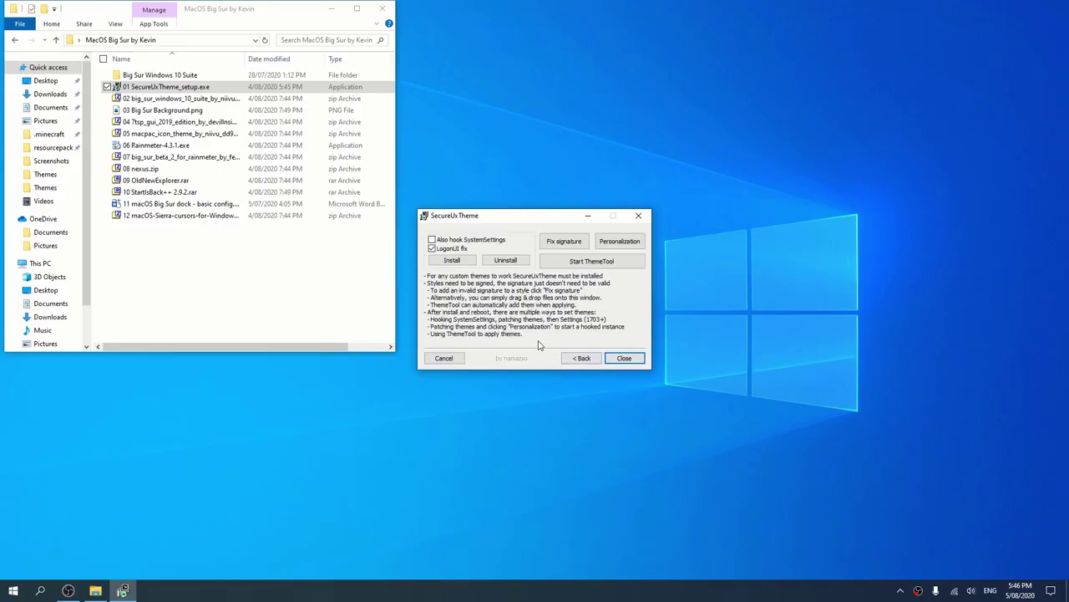
In ThemeTool, select the Big Sur Day theme, then patch and apply it
left_click(575, 262)
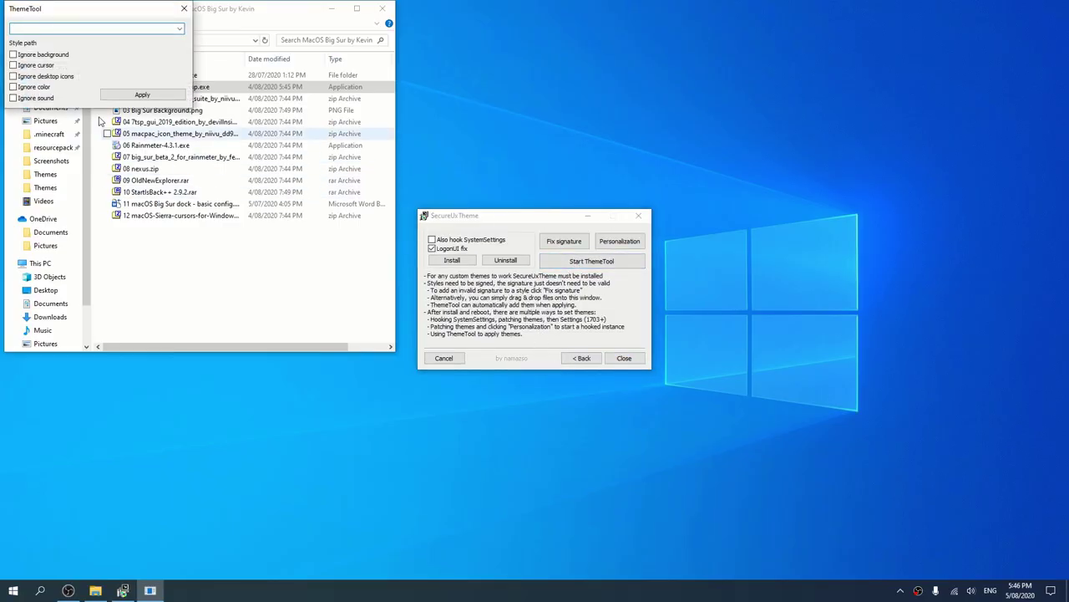
left_click(177, 30)
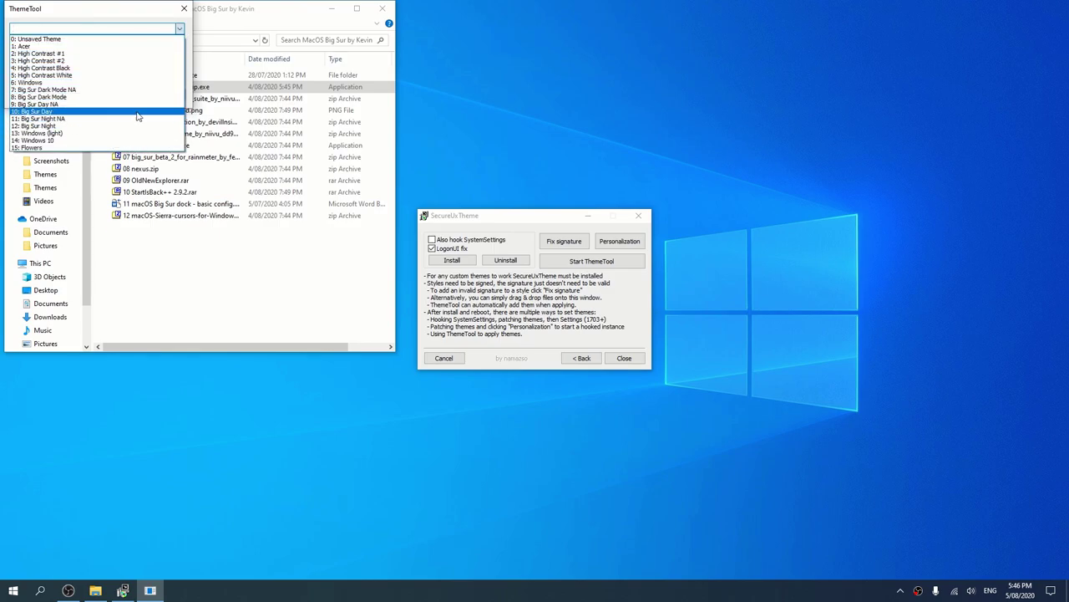
left_click(59, 112)
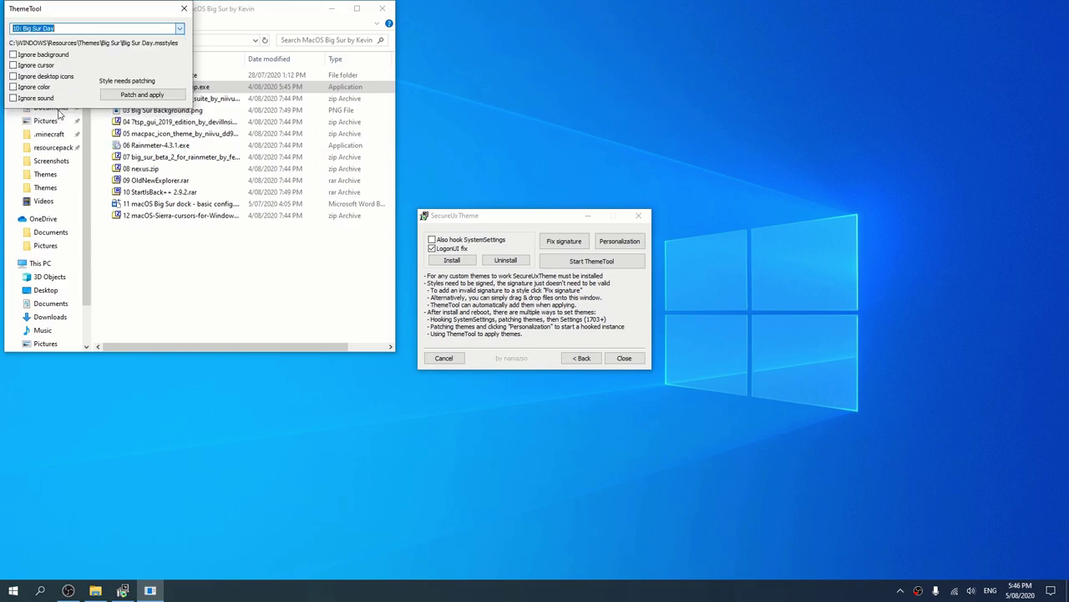
left_click(151, 98)
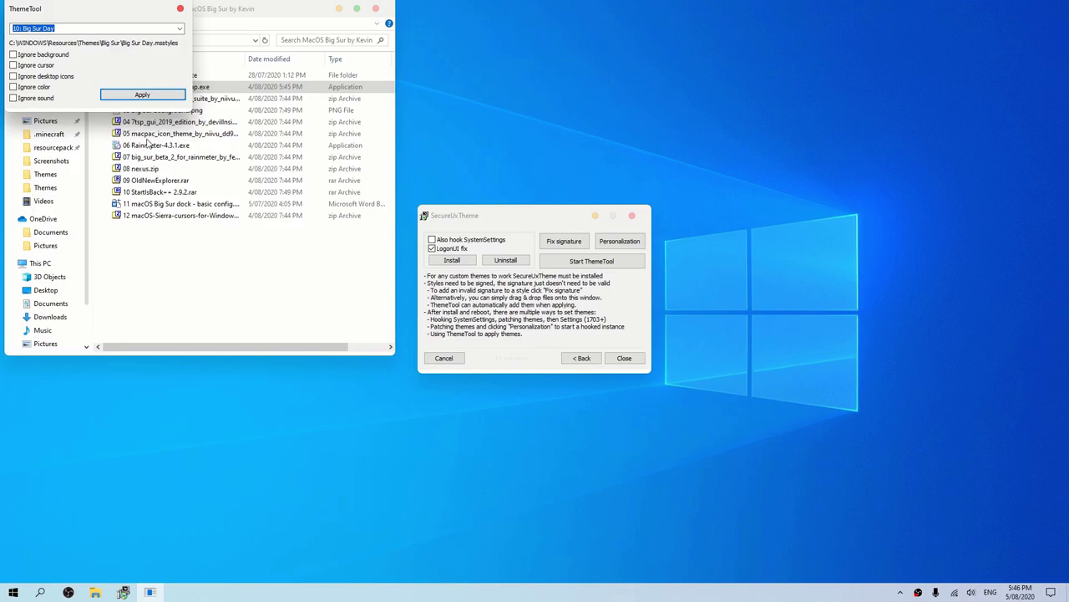
Minimize OBS, move the ThemeTool window aside and close ThemeTool
left_click(68, 592)
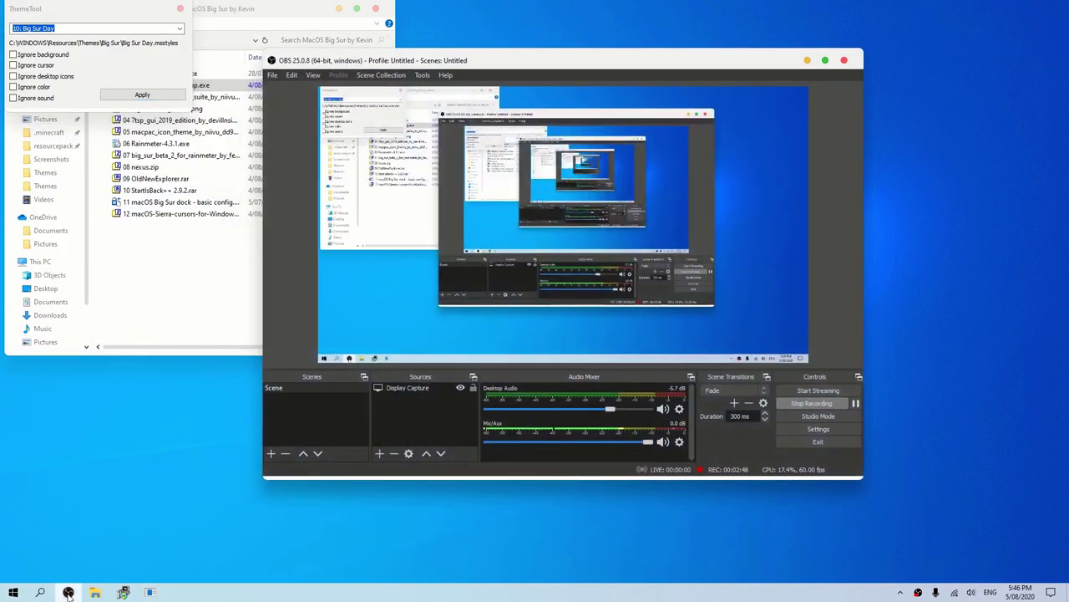
left_click(178, 507)
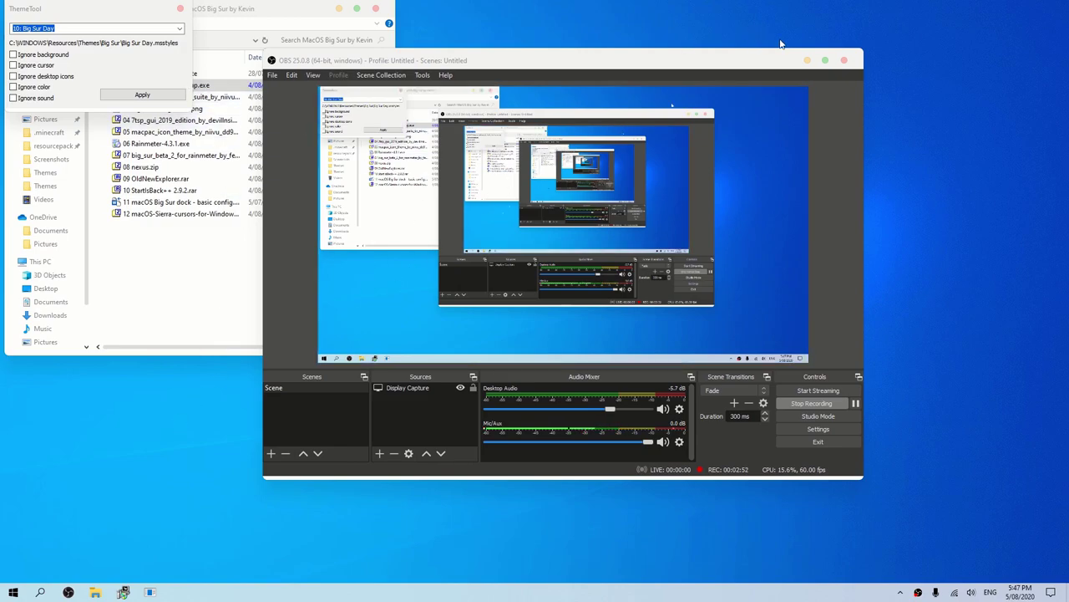
left_click(807, 61)
left_click_drag(132, 9, 273, 118)
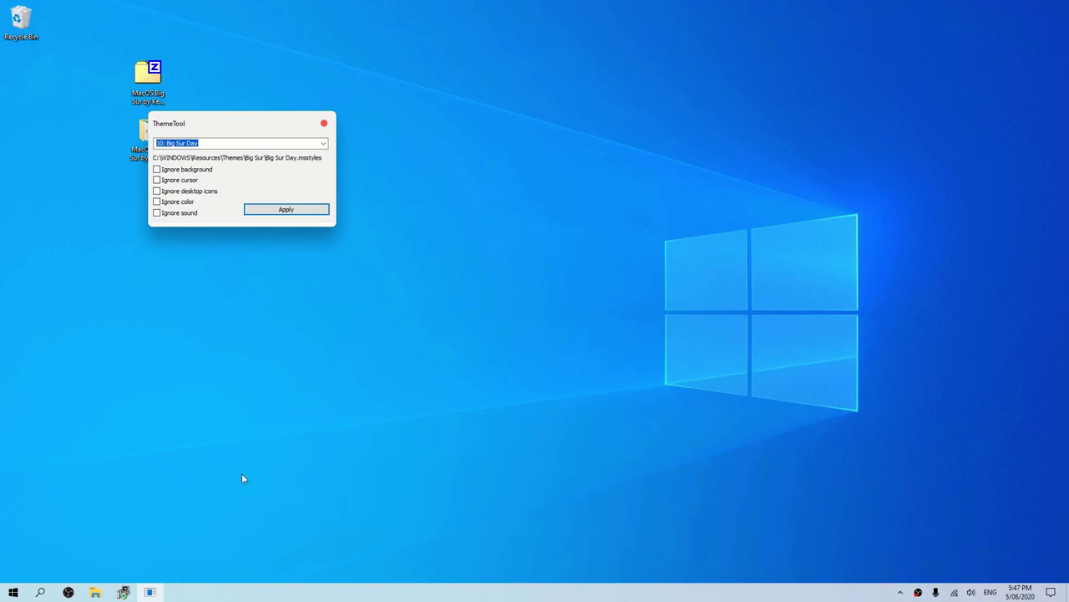
left_click(324, 123)
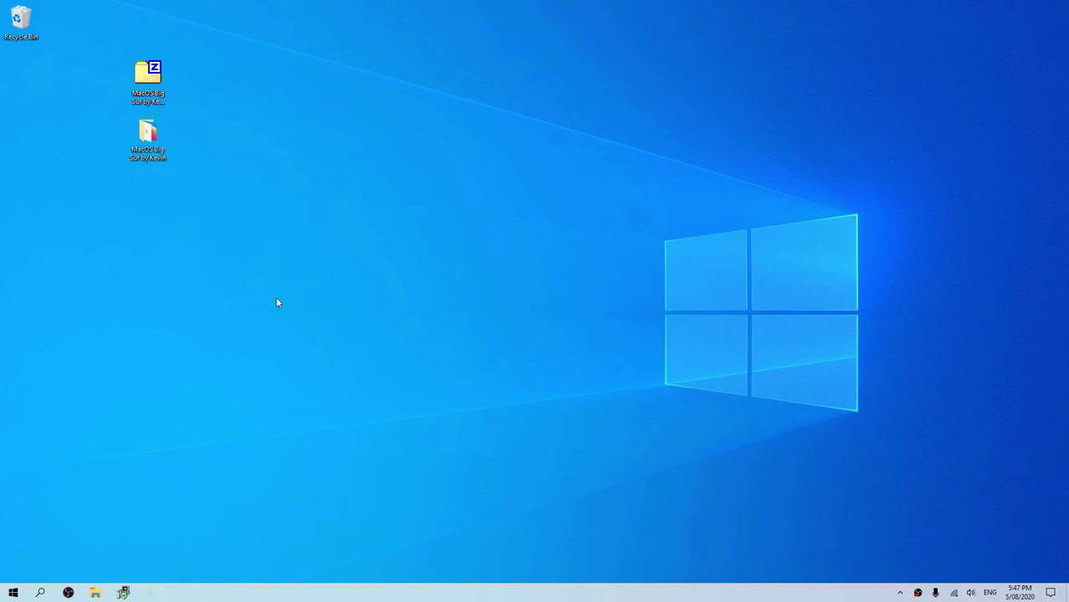
Close SecureUxTheme and set 03 Big Sur Background.png from the MacOS Big Sur by Kevin folder as wallpaper
left_click(123, 592)
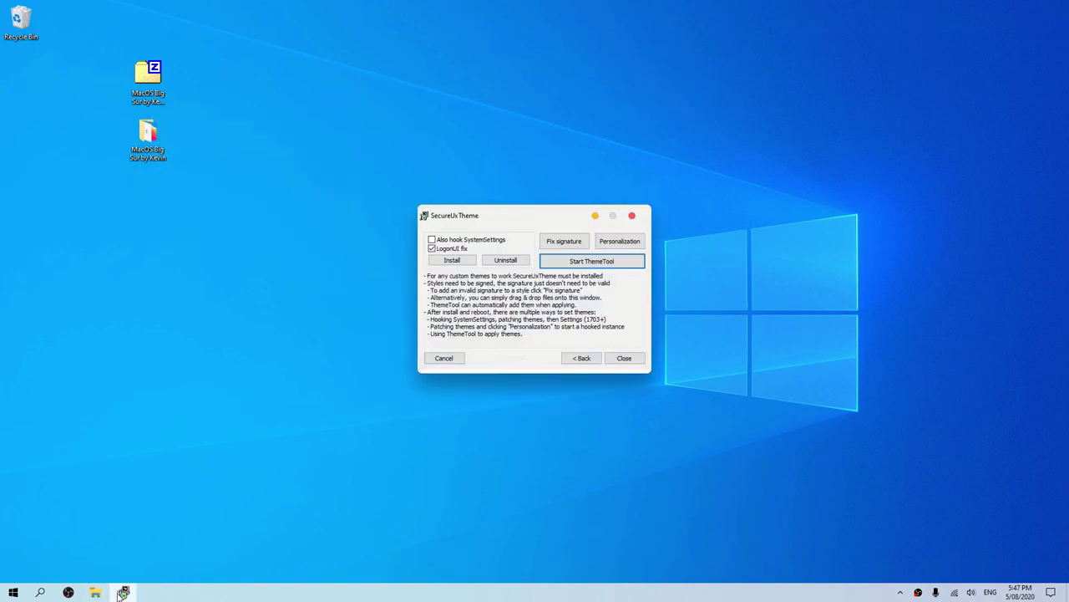
left_click(623, 359)
double_click(147, 136)
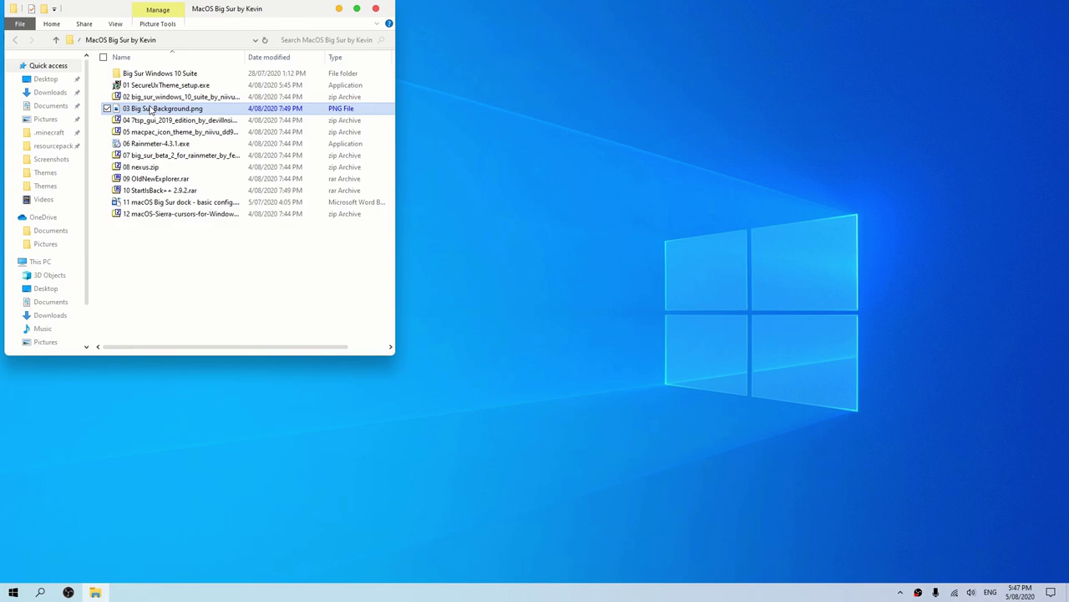
right_click(154, 108)
left_click(57, 165)
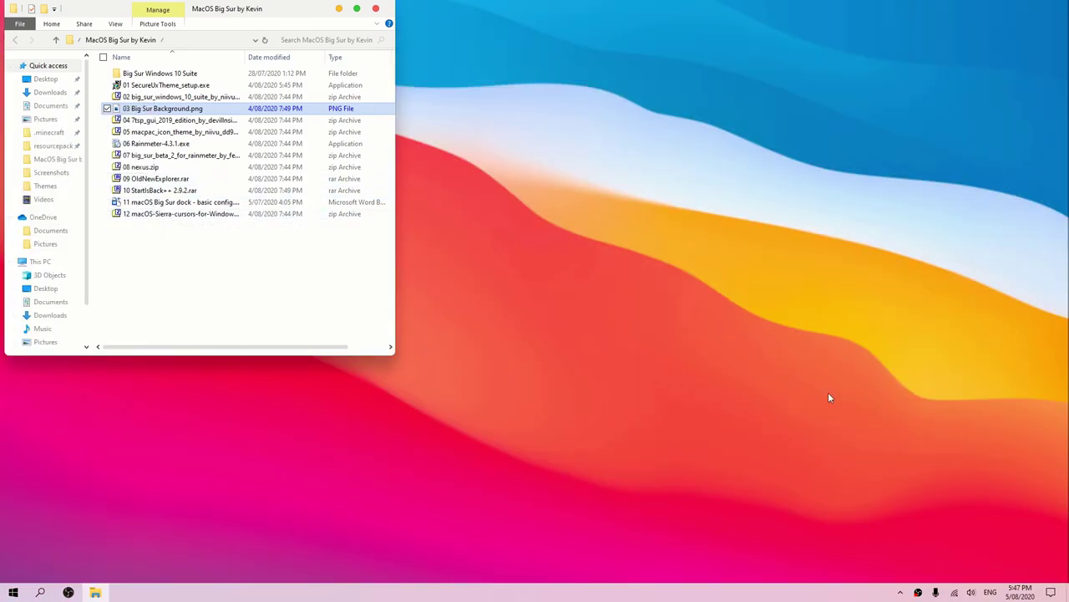
left_click_drag(1043, 114, 500, 519)
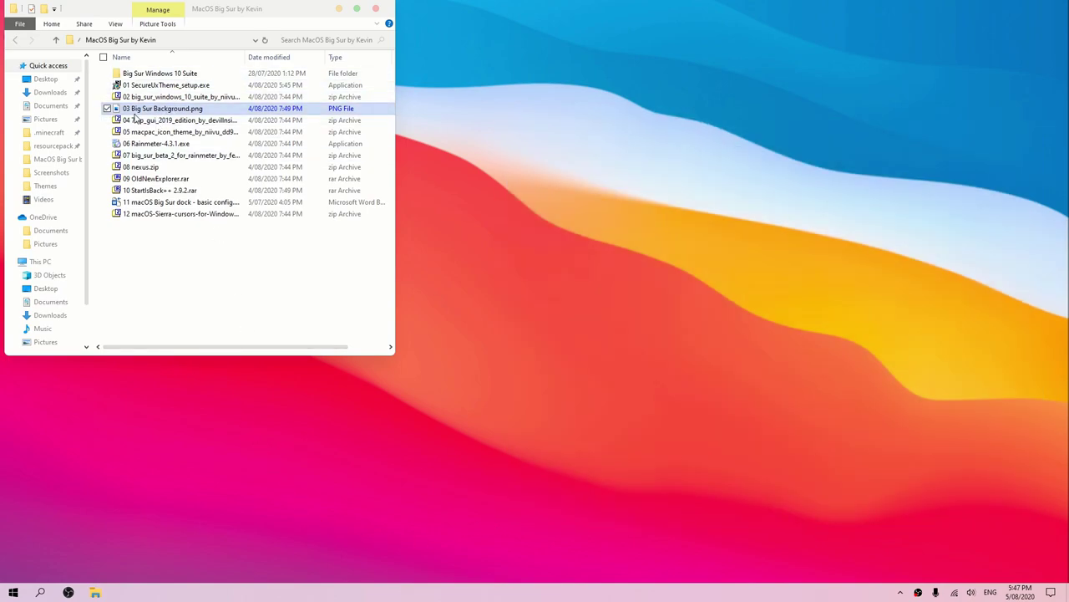
Extract 7tsp GUI v0.6(2019).ee from the 04 7tsp_gui zip into the Big Sur folder via 7-Zip
right_click(136, 121)
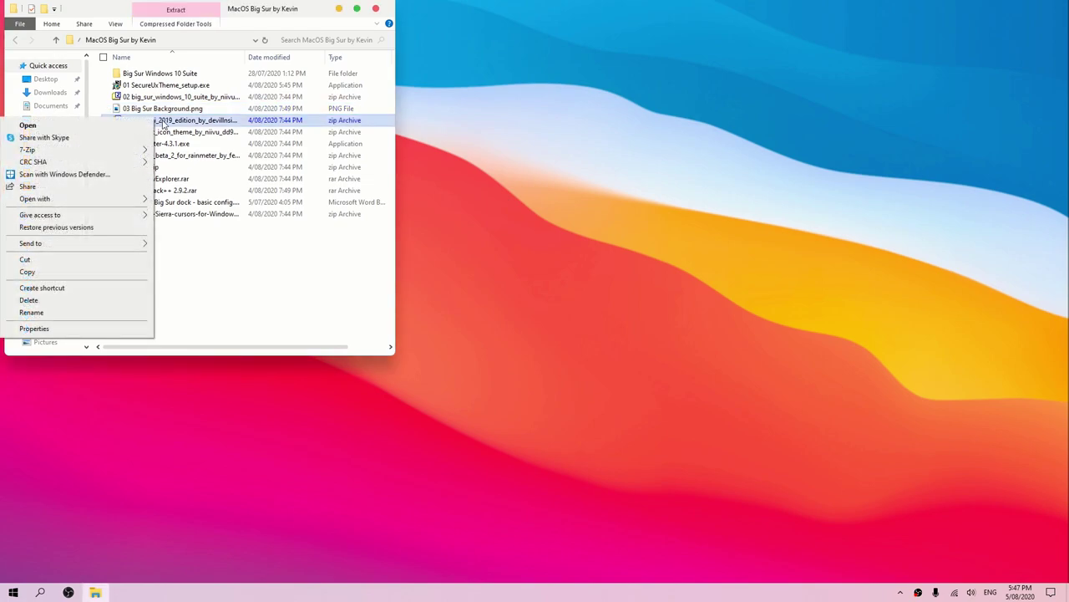
left_click(136, 127)
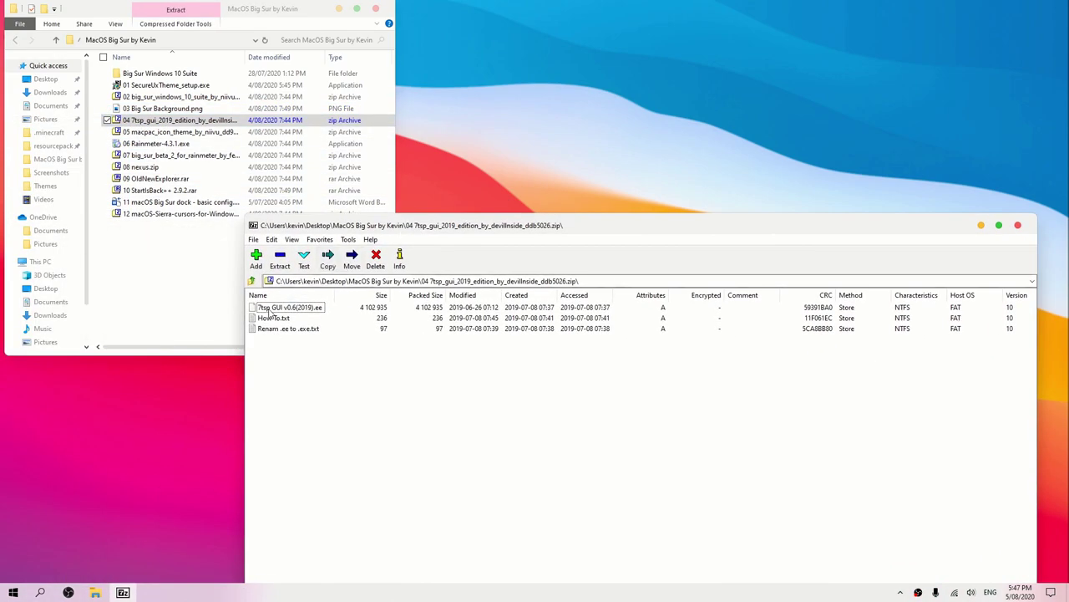
left_click_drag(271, 313, 147, 298)
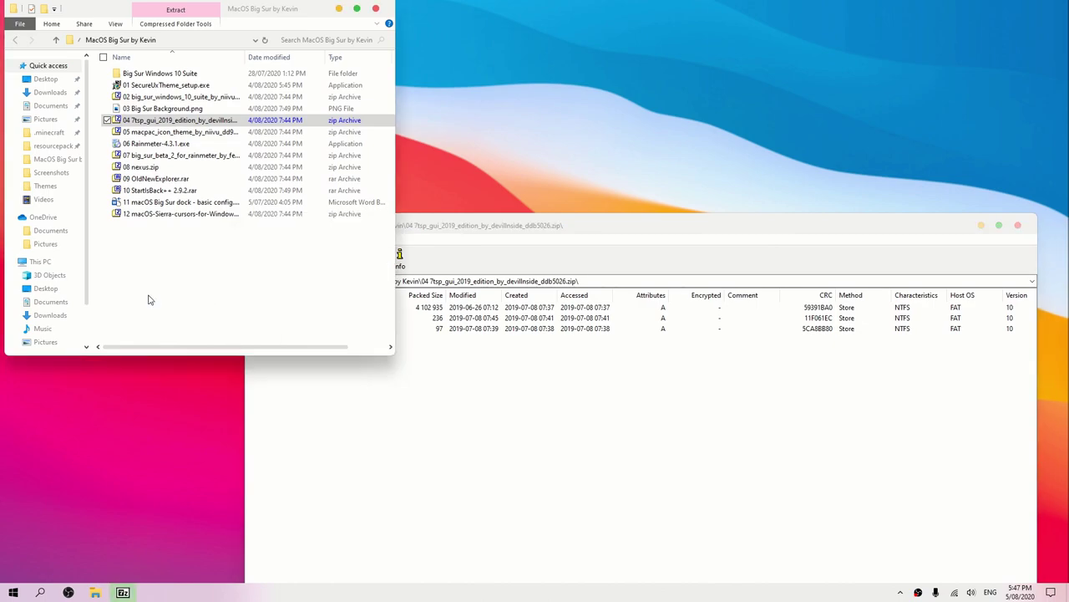
left_click(1017, 224)
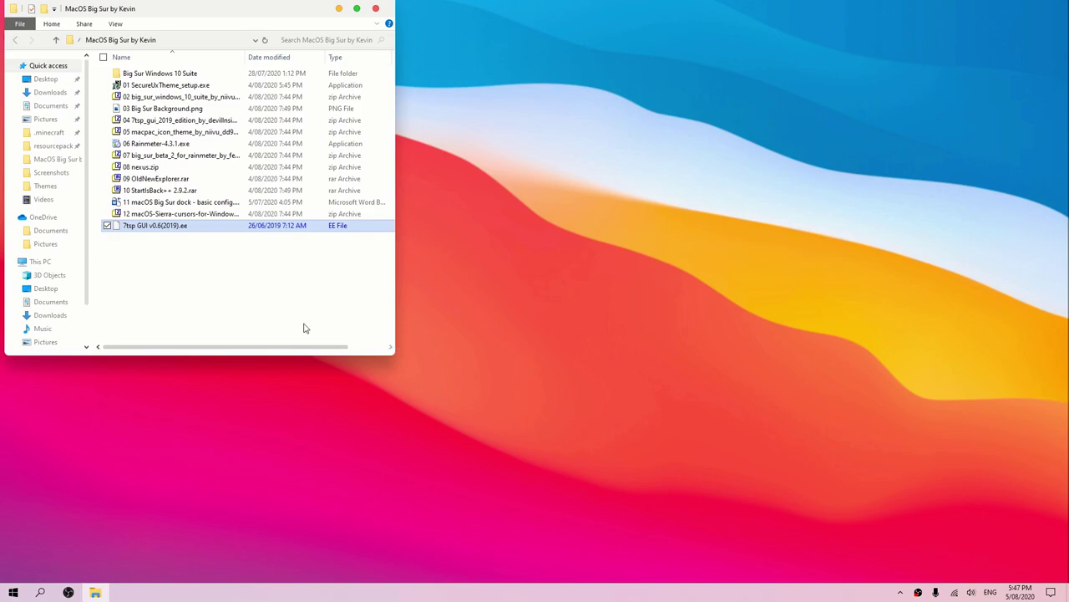
Rename the file to 7tsp GUI v0.6(2019).exe, confirming the extension change
right_click(176, 230)
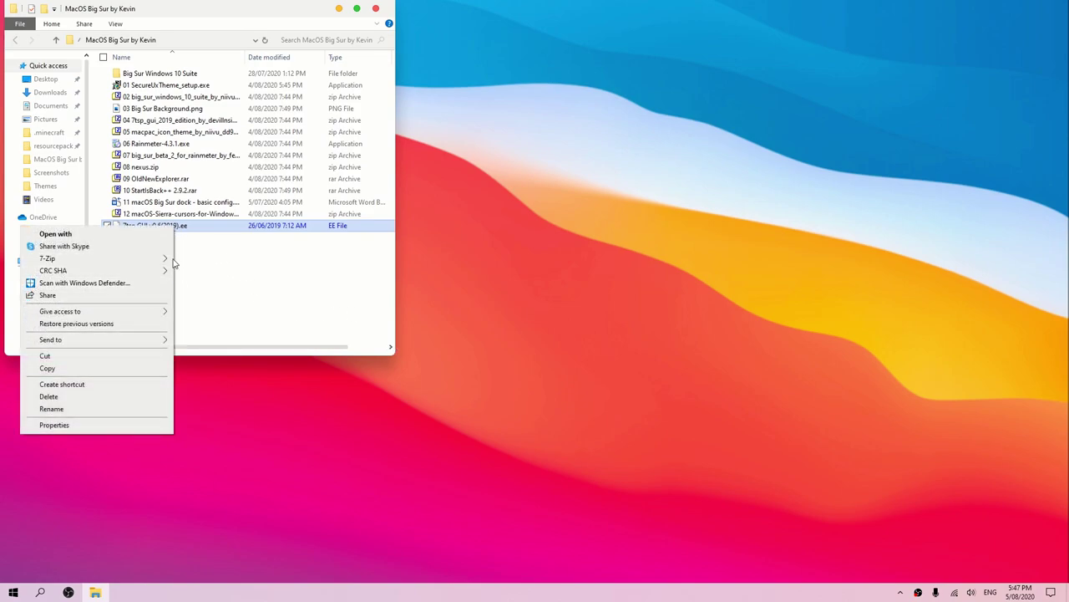
left_click(70, 410)
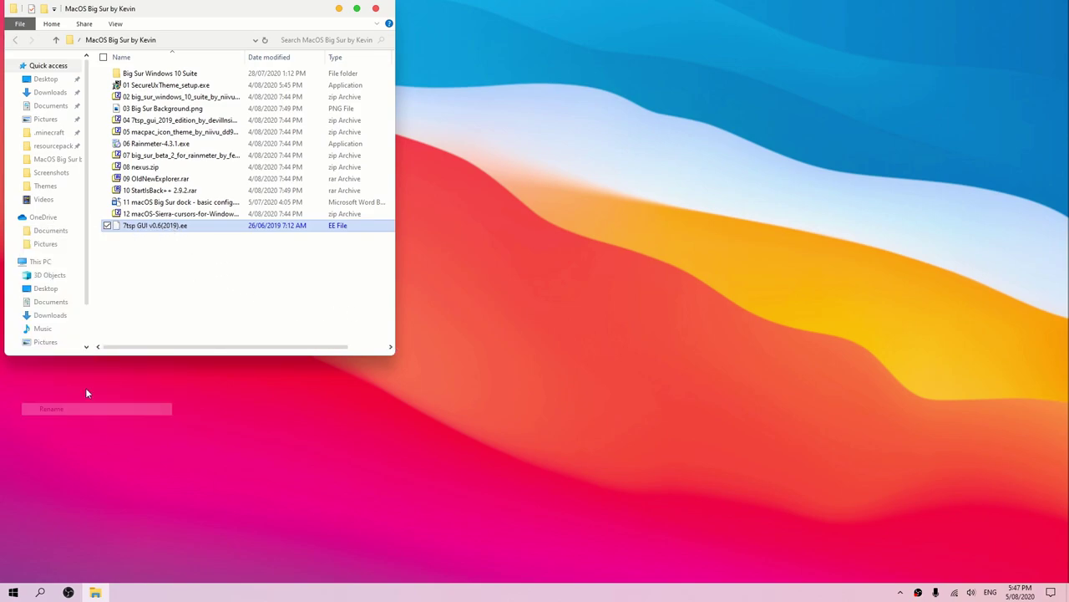
left_click(183, 226)
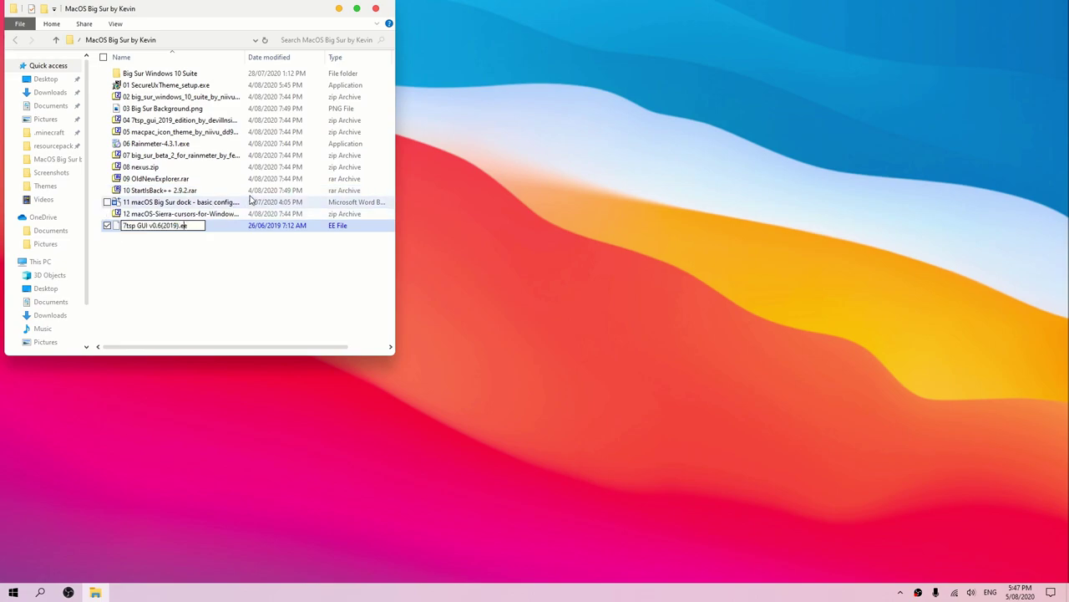
type("x")
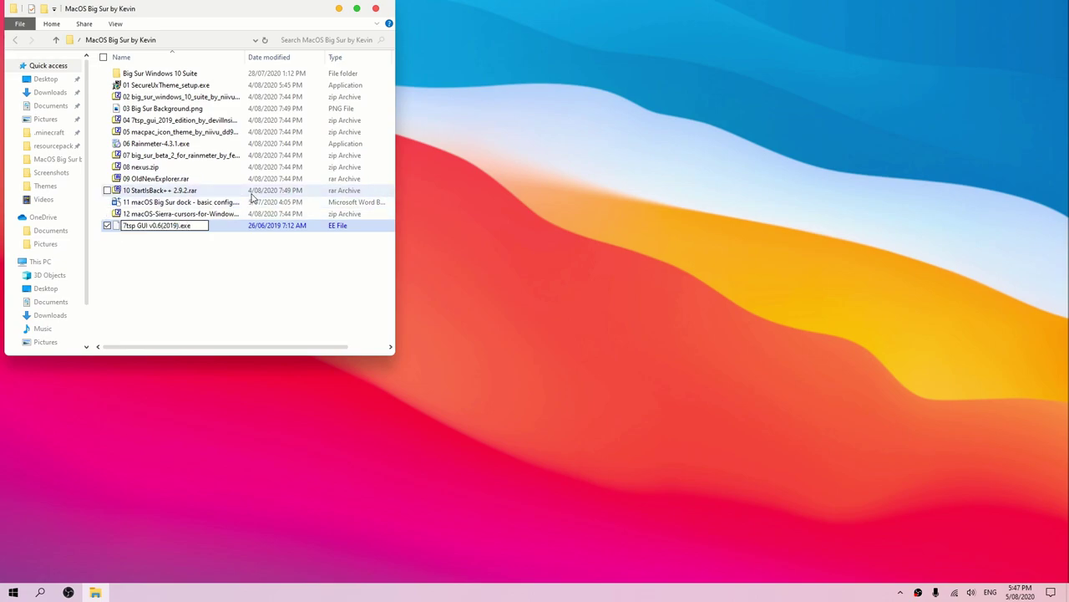
key("Return")
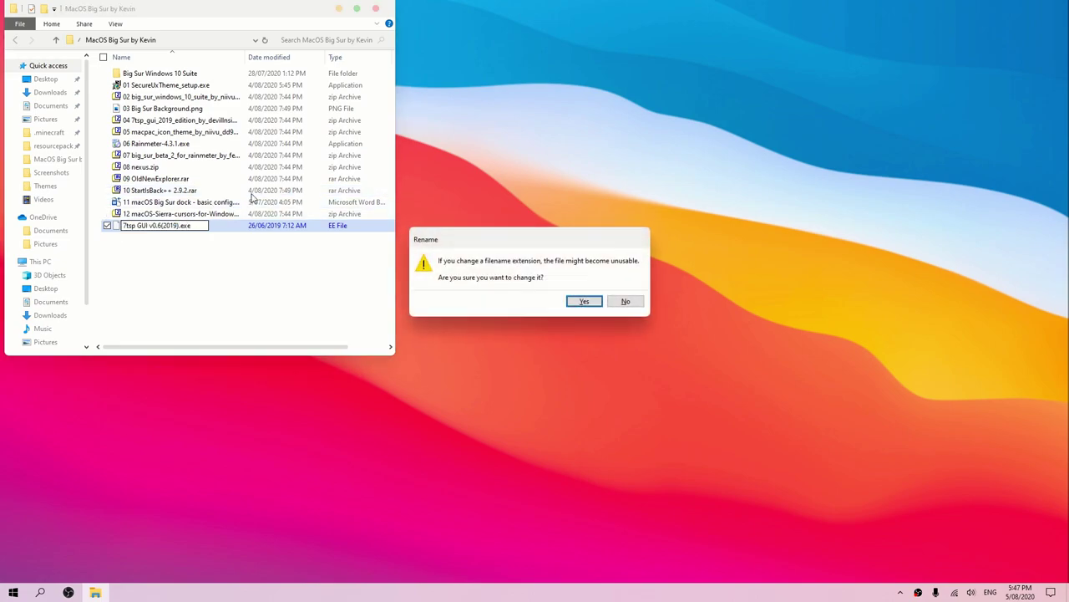
left_click(585, 301)
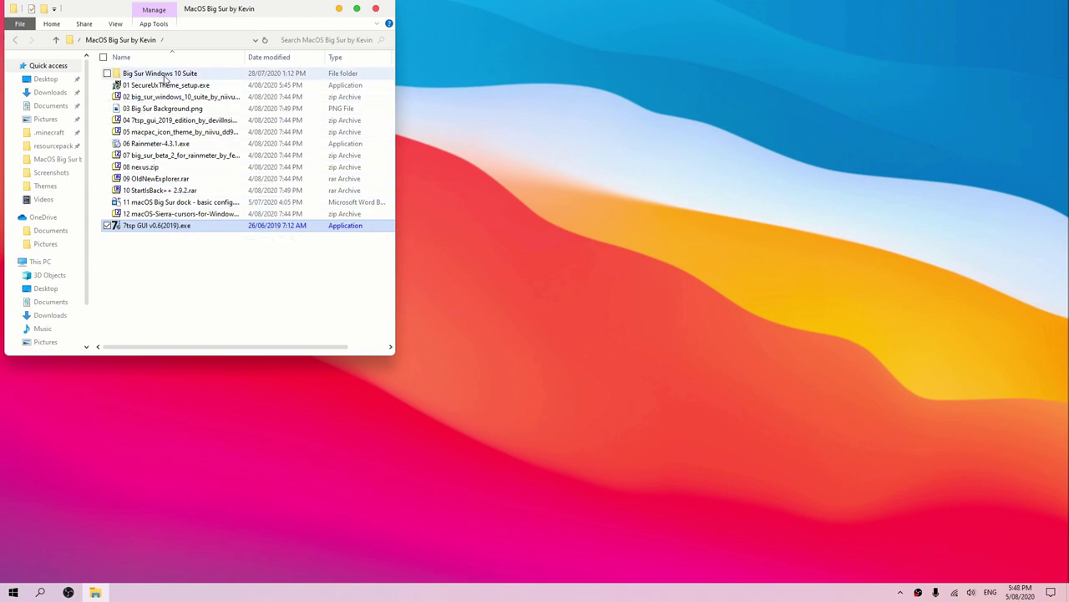
left_click(154, 131)
Extract the 7tsp macpac lightmode file from the 05 macpac zip into the Big Sur folder
right_click(153, 132)
left_click(146, 134)
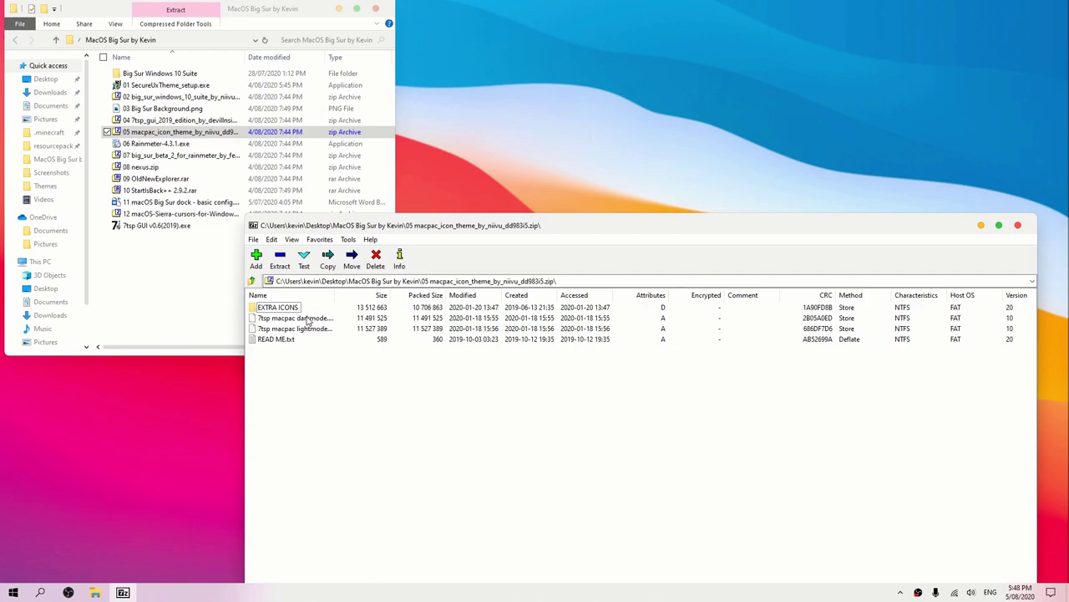
left_click_drag(298, 328, 172, 320)
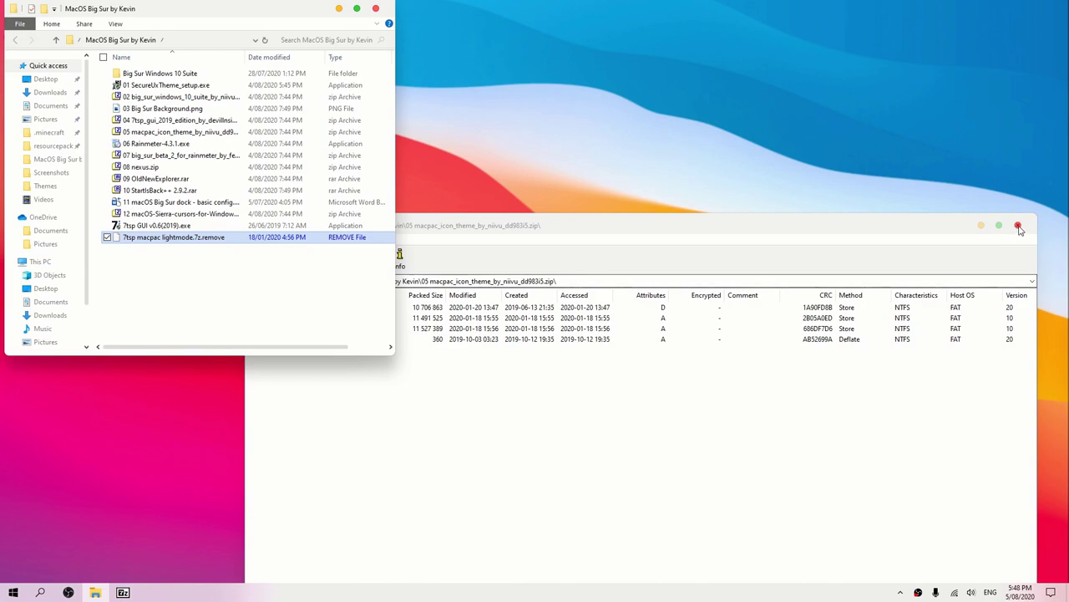
left_click(1018, 224)
Remove the .remove ending so the file becomes 7tsp macpac lightmode.7z, confirming the extension change
right_click(176, 240)
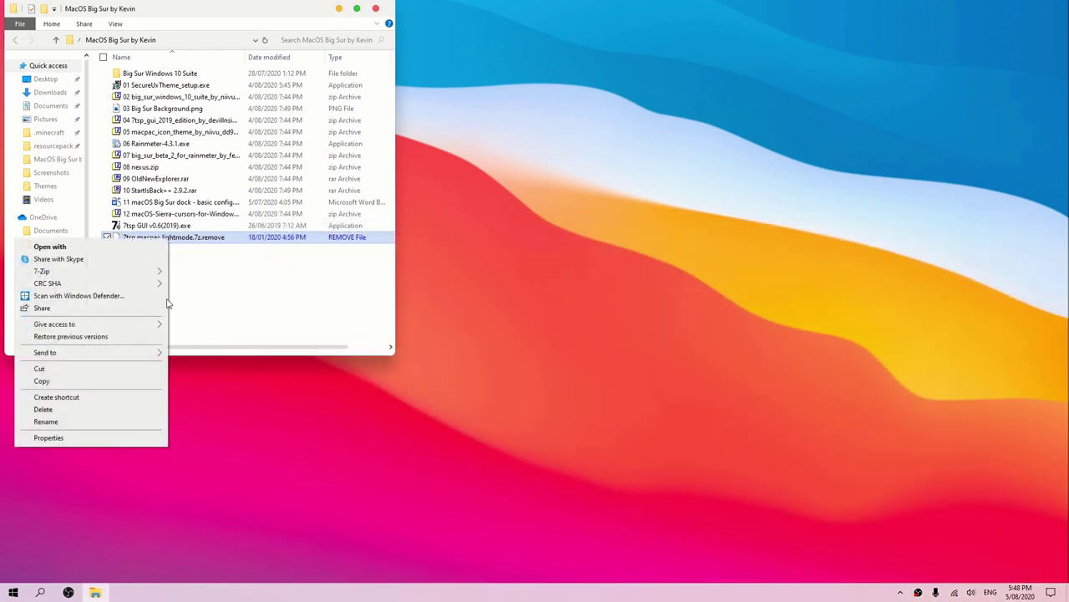
left_click(75, 421)
left_click_drag(229, 238, 198, 237)
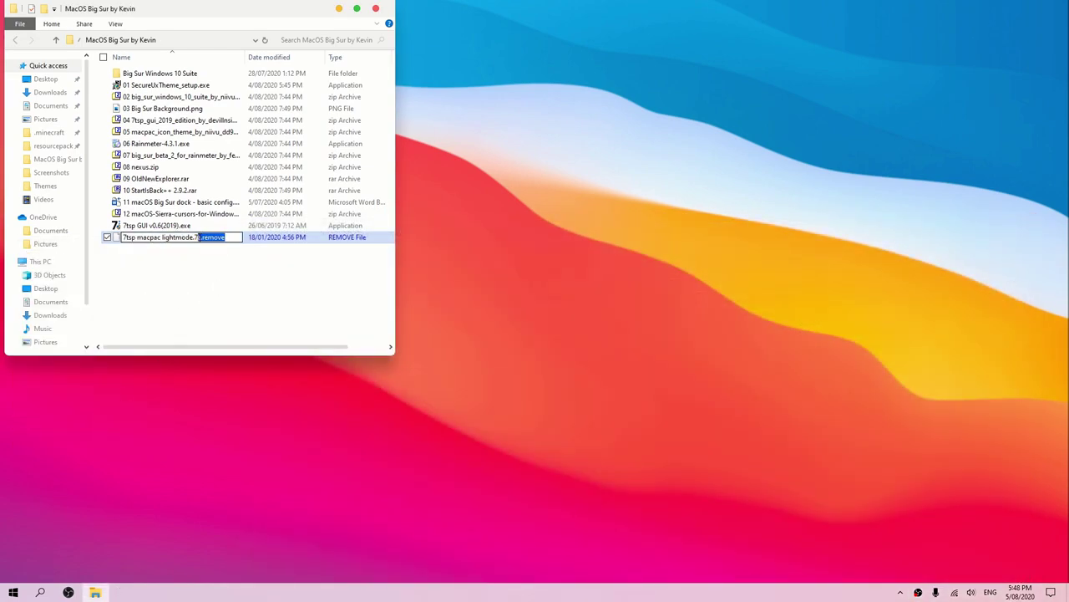
key("BackSpace")
key("Return")
left_click(582, 301)
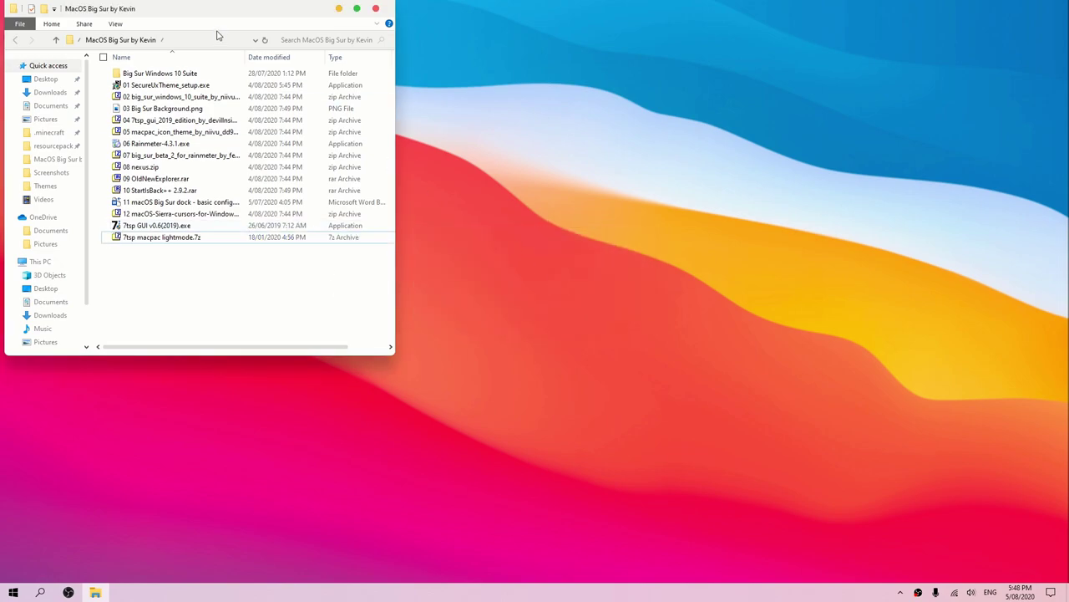
left_click(114, 25)
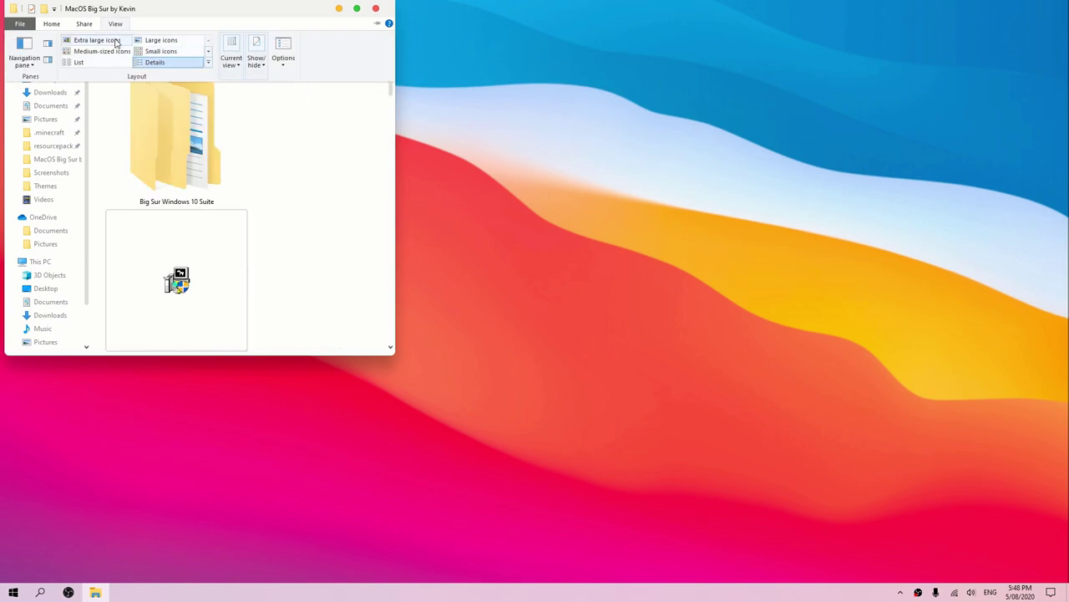